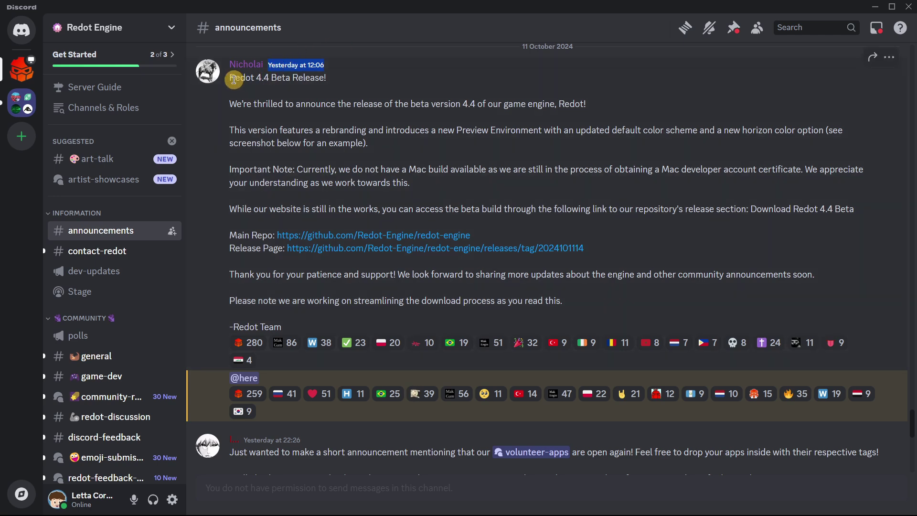
- Select the Redot 4.4 Beta Release title in Discord's #announcements and return to Discord
drag(234, 80, 345, 81)
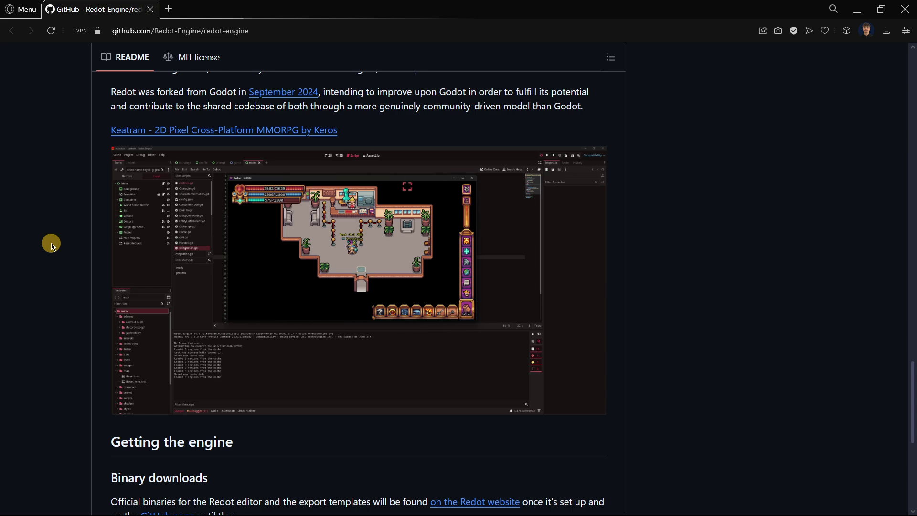
key(alt+Tab)
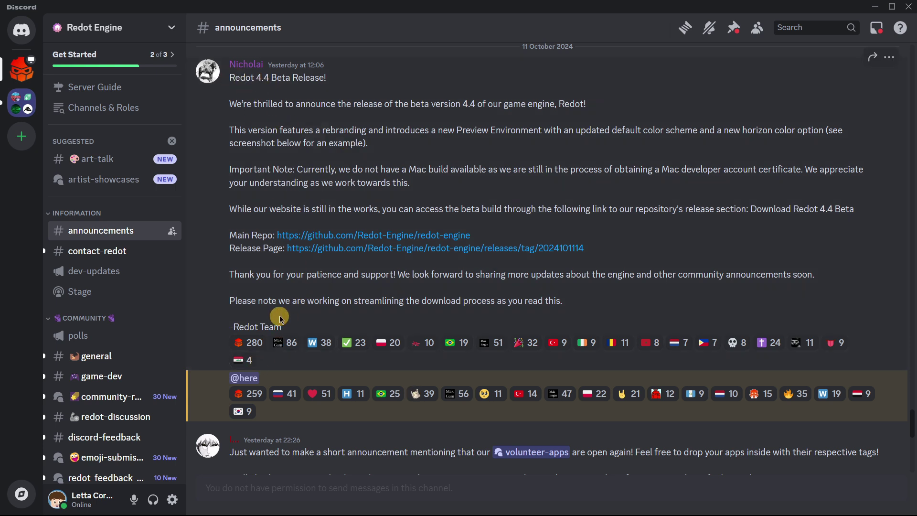
- On Redot's X profile, scroll through the 4.4 Beta Release post's preview screenshot
key(alt+Tab)
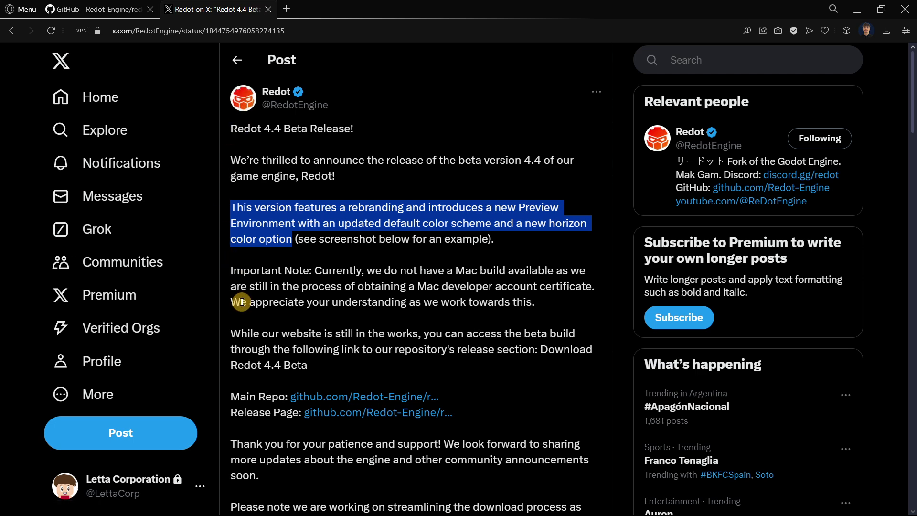
scroll(545, 226, down, 7)
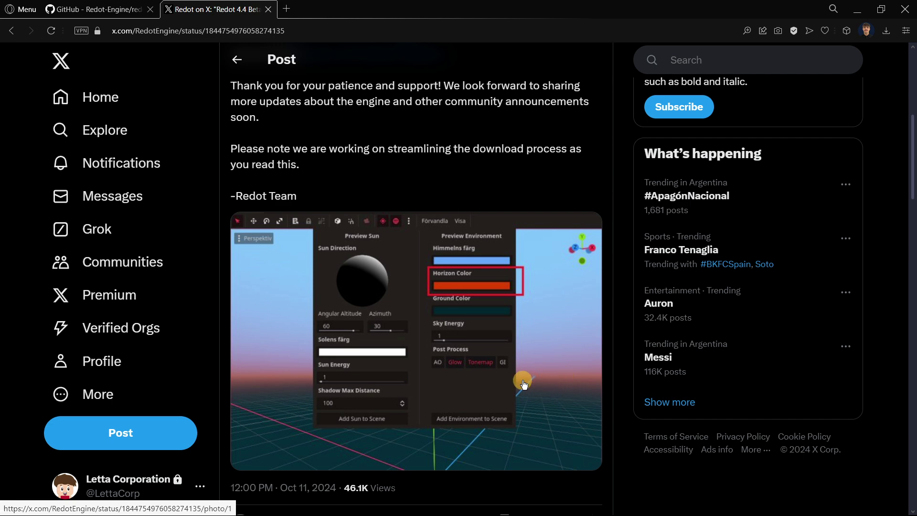
scroll(342, 260, up, 7)
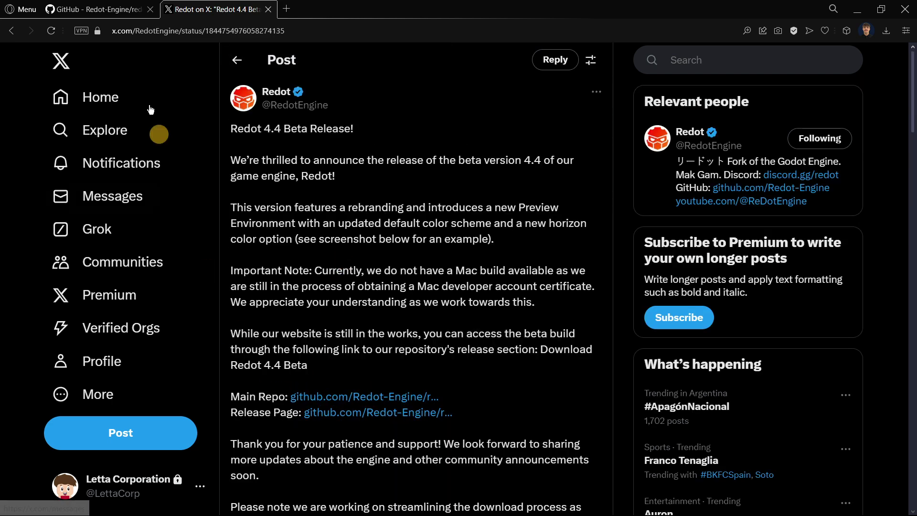
- On the Redot-Engine GitHub repository, select the README paragraph about forking from Godot
click(95, 9)
scroll(461, 205, up, 20)
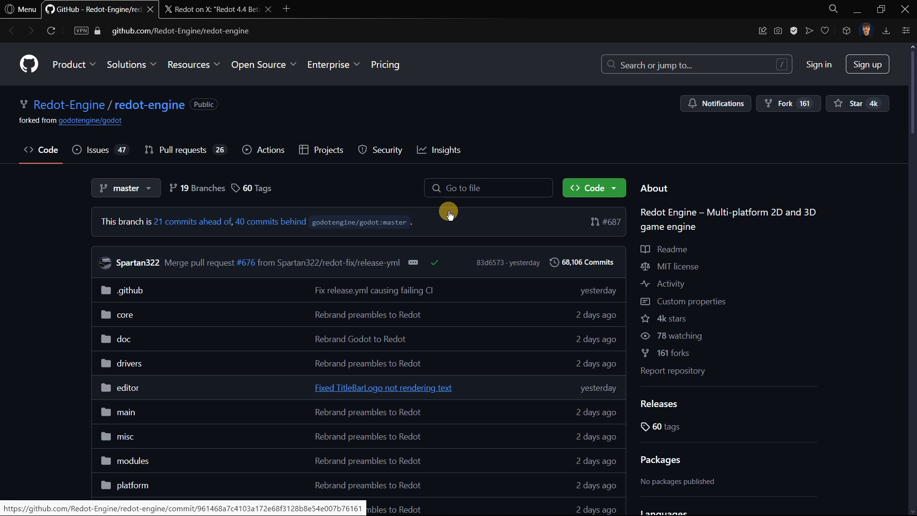
scroll(449, 214, down, 20)
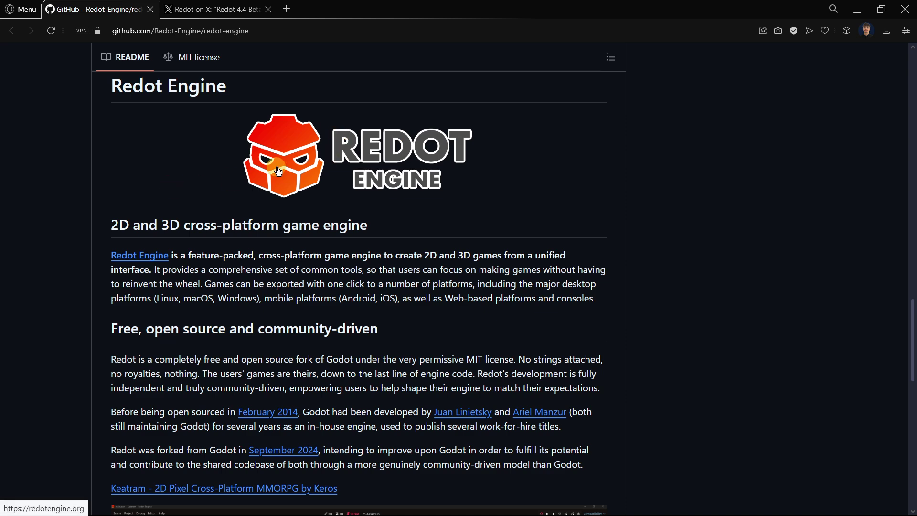
triple_click(430, 457)
scroll(708, 262, down, 3)
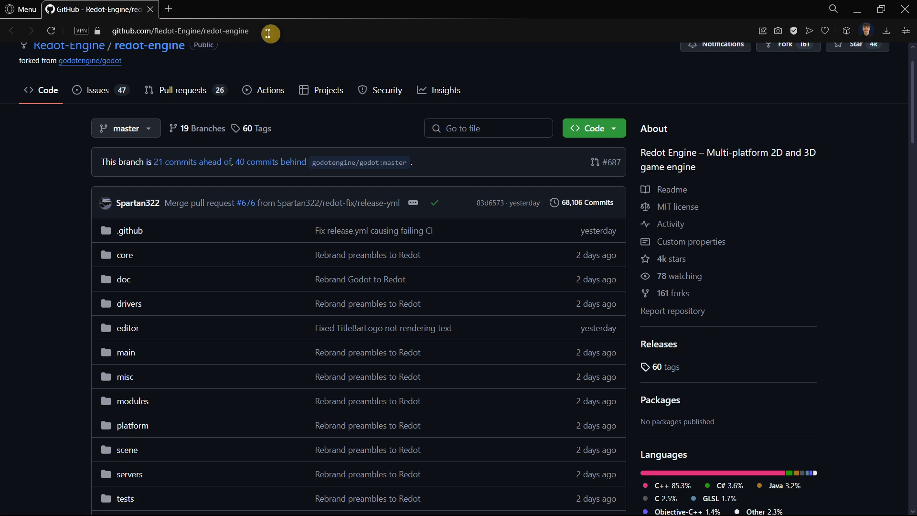
- Load x.com in a new browser tab
click(170, 10)
text(x.com)
key(Return)
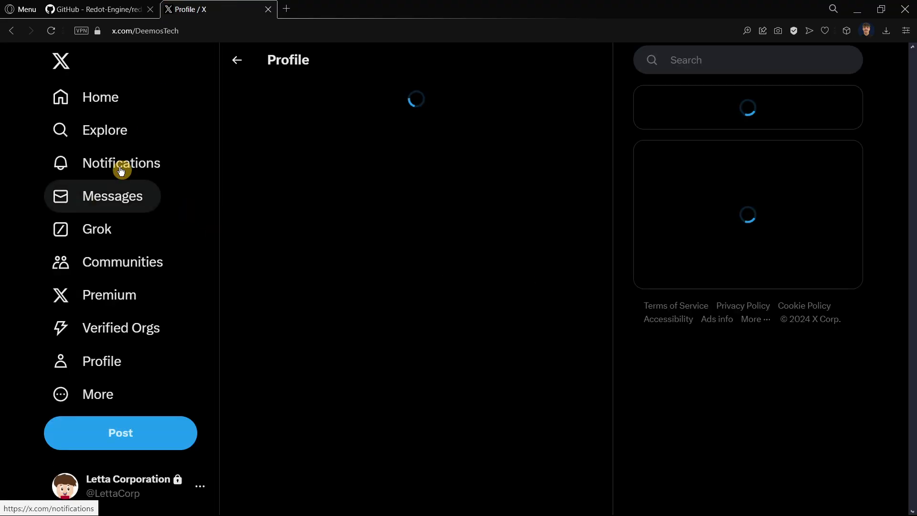
- Search X for 'redot' and open Redot's 4.4 beta release post
click(106, 130)
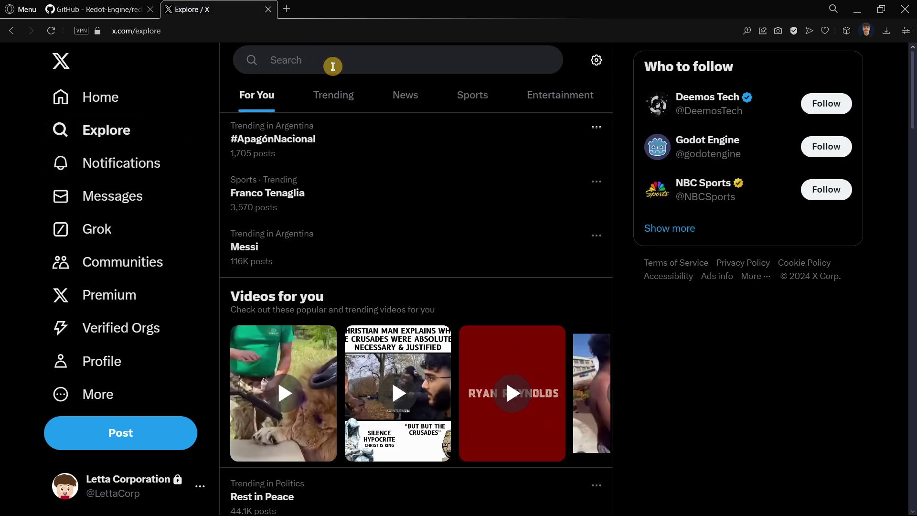
click(333, 66)
text(redot)
key(Return)
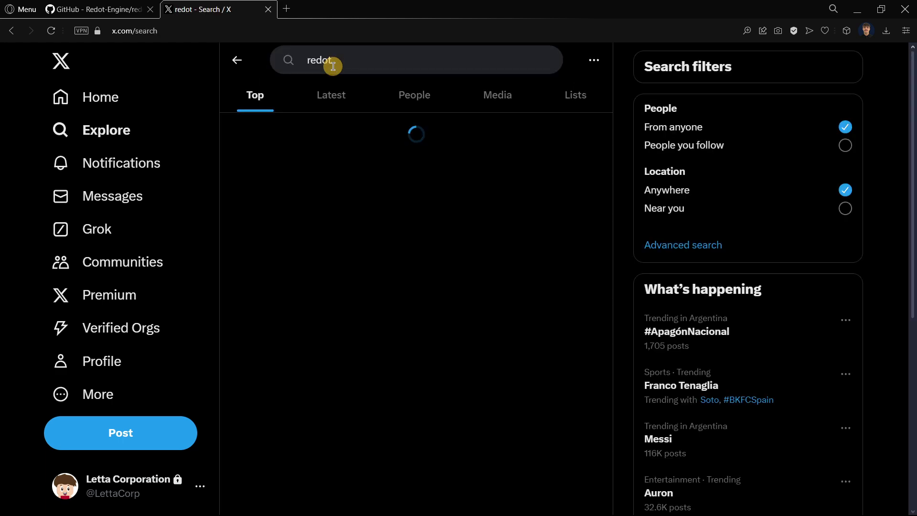
click(368, 303)
scroll(368, 303, down, 4)
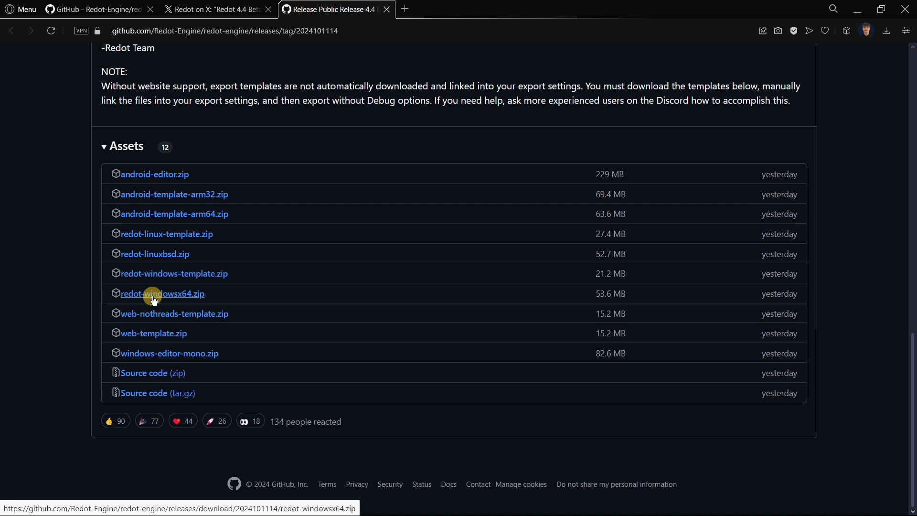
- Download redot-windowsx64.zip and android-editor.zip from the 4.4 release assets
click(184, 300)
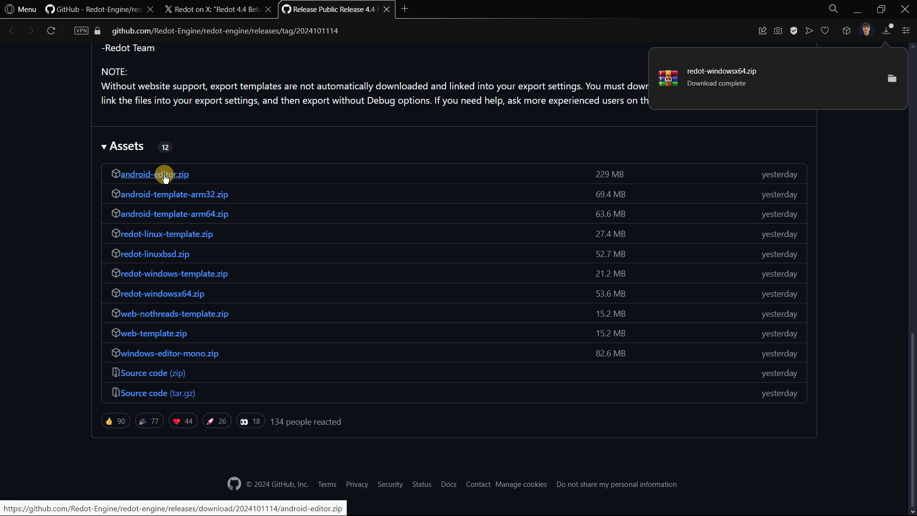
click(164, 177)
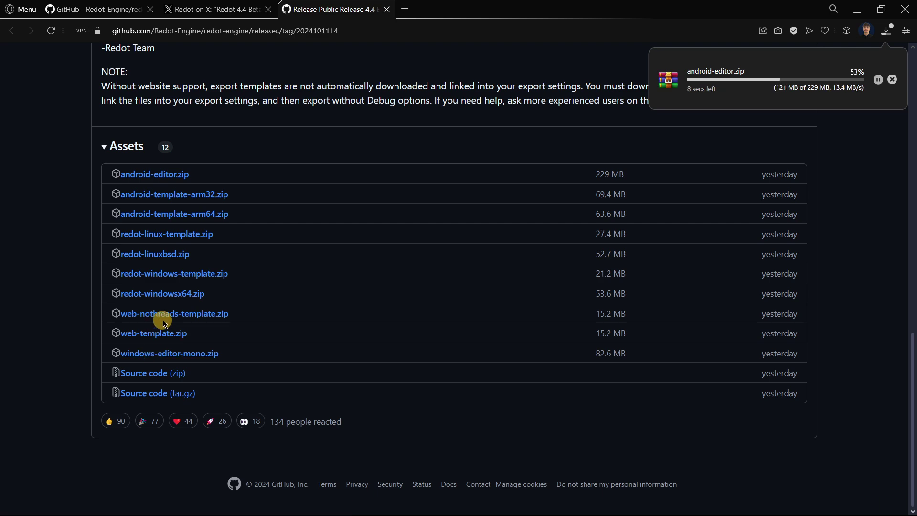
scroll(158, 320, up, 3)
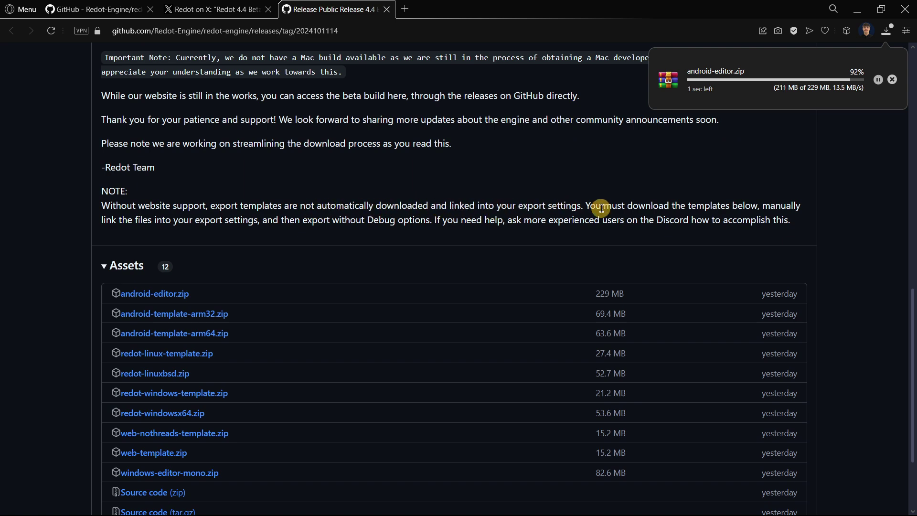
scroll(674, 206, down, 3)
scroll(153, 284, up, 2)
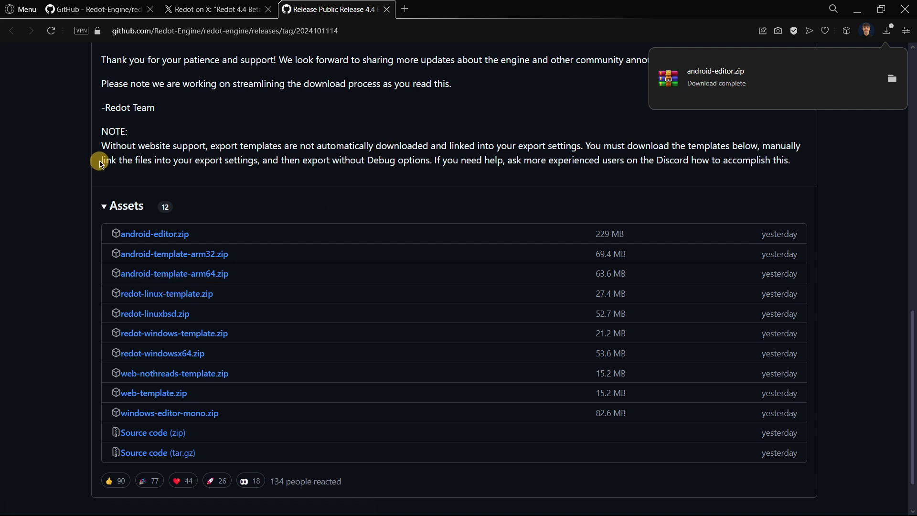
drag(102, 165, 257, 160)
click(210, 163)
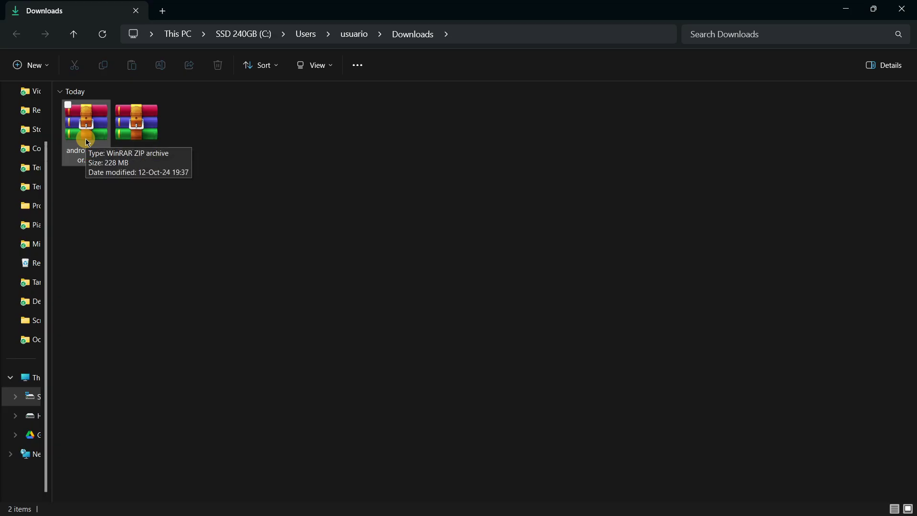
- Extract android-editor.zip into Downloads with WinRAR and open the android_editor_builds folder
right_click(86, 139)
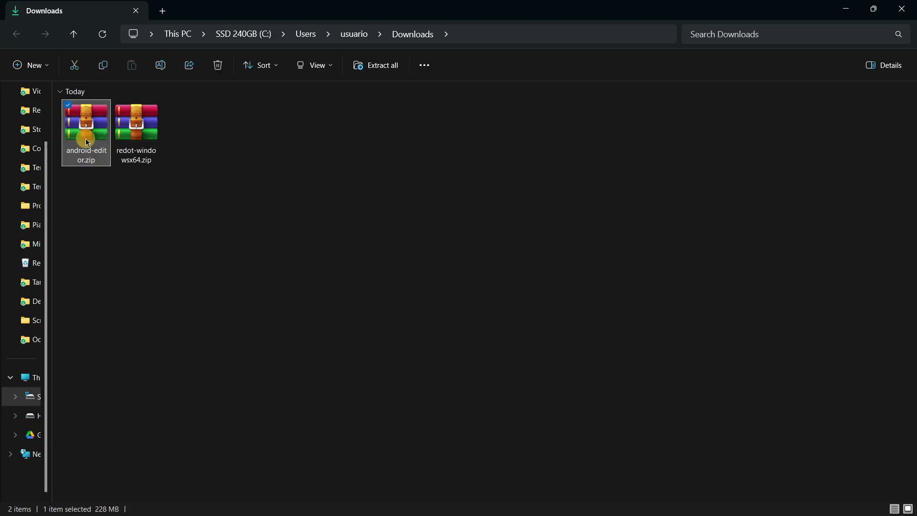
mouse_move(153, 358)
click(300, 409)
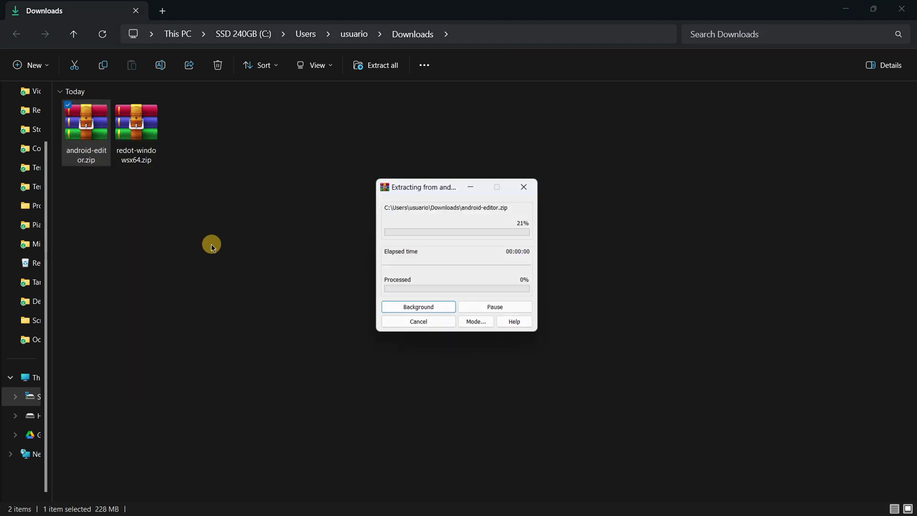
double_click(181, 146)
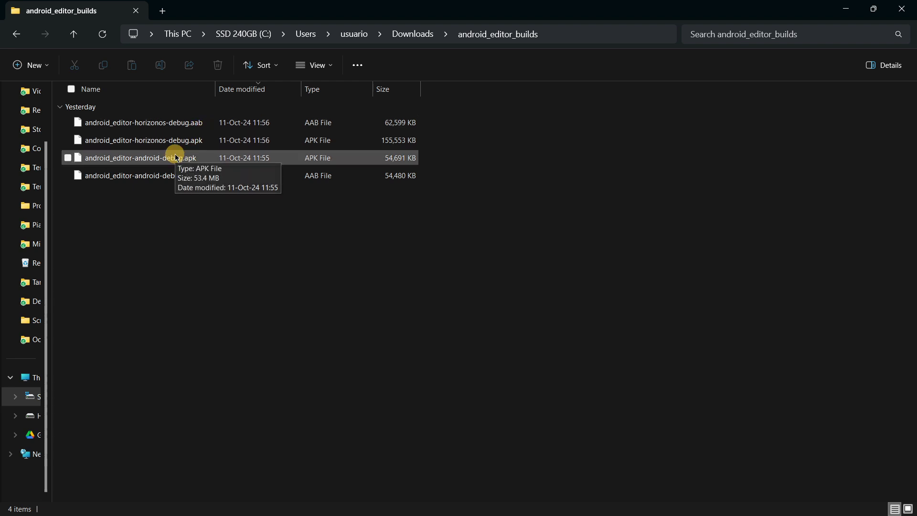
- Back in Downloads, extract redot-windowsx64.zip and open the redot-windows-dev folder
click(73, 34)
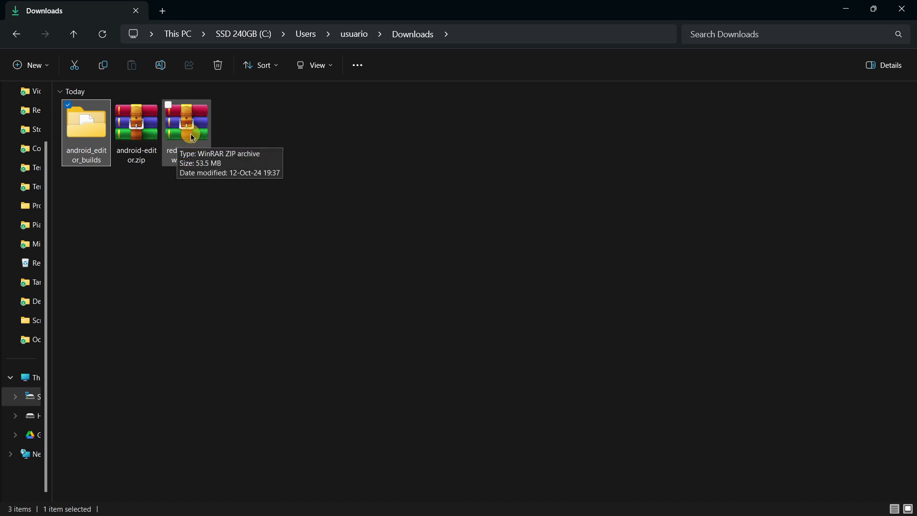
right_click(179, 143)
mouse_move(253, 352)
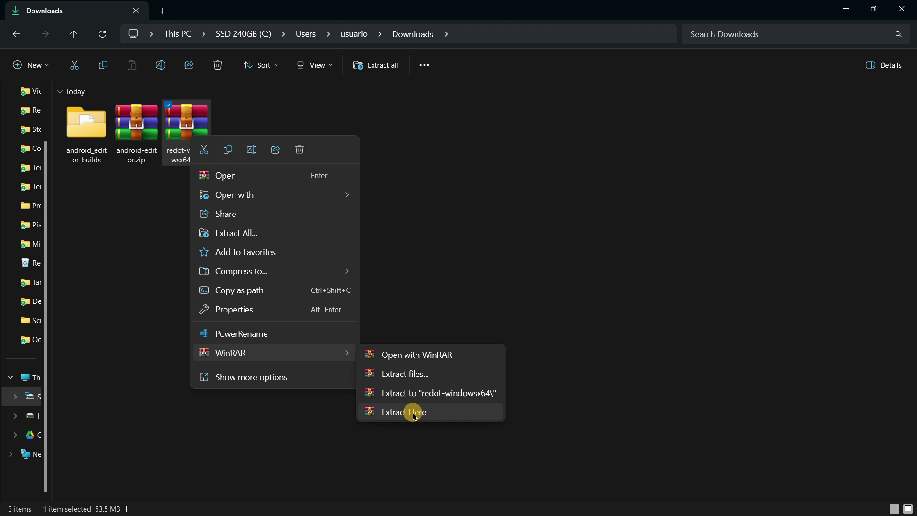
click(409, 411)
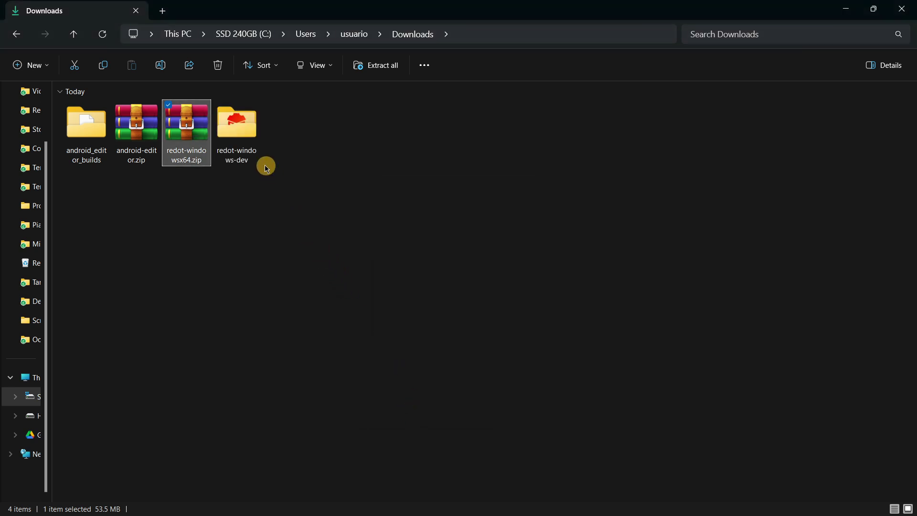
double_click(253, 153)
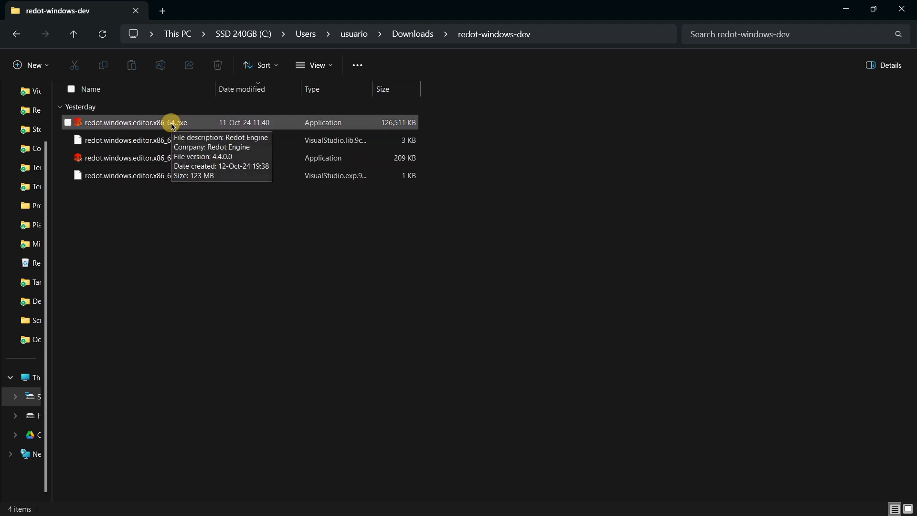
- Launch the Redot editor, maximize the Project Manager, and show the about/credits dialog
click(173, 126)
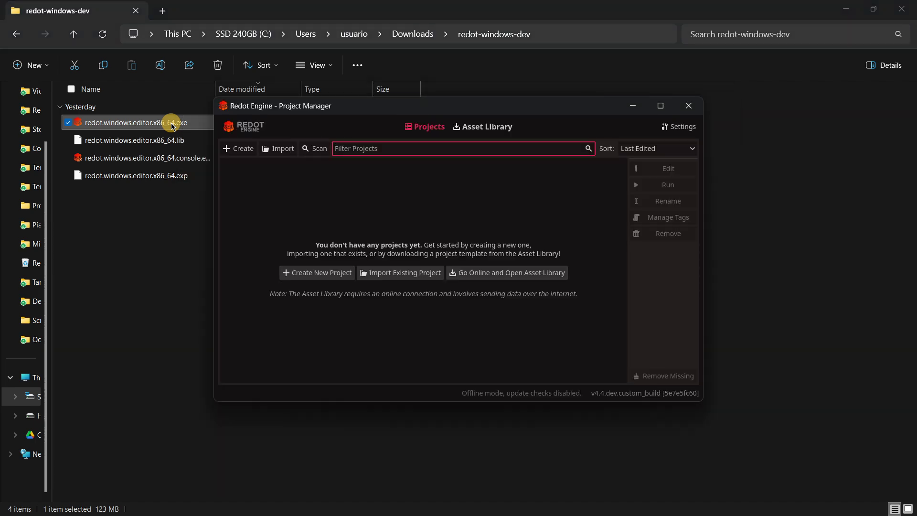
click(660, 105)
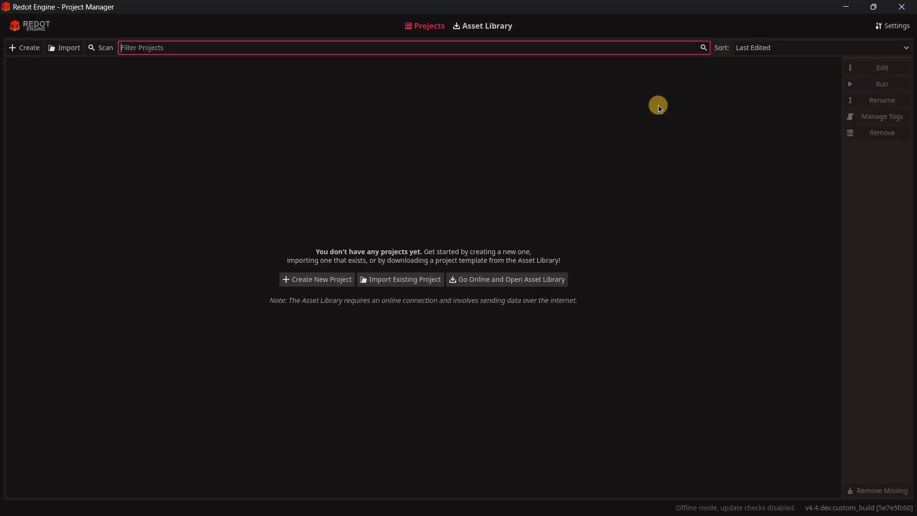
click(488, 26)
click(428, 28)
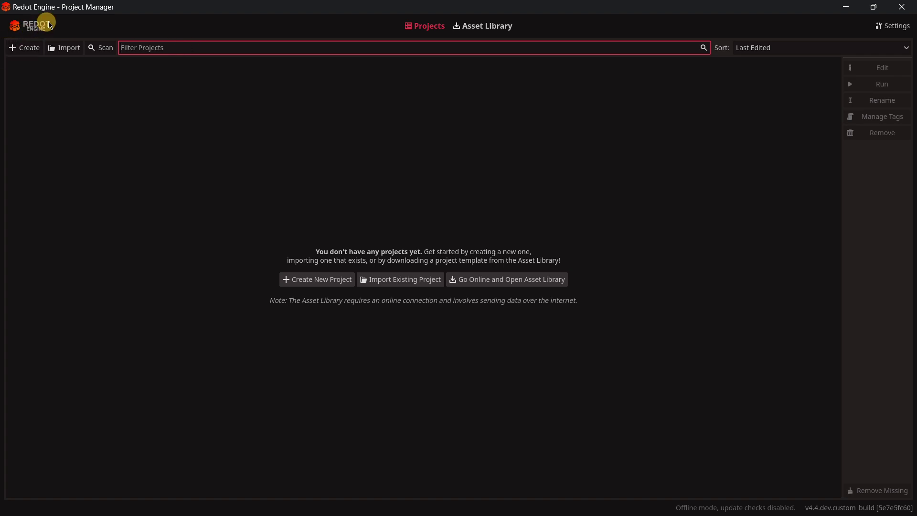
click(36, 26)
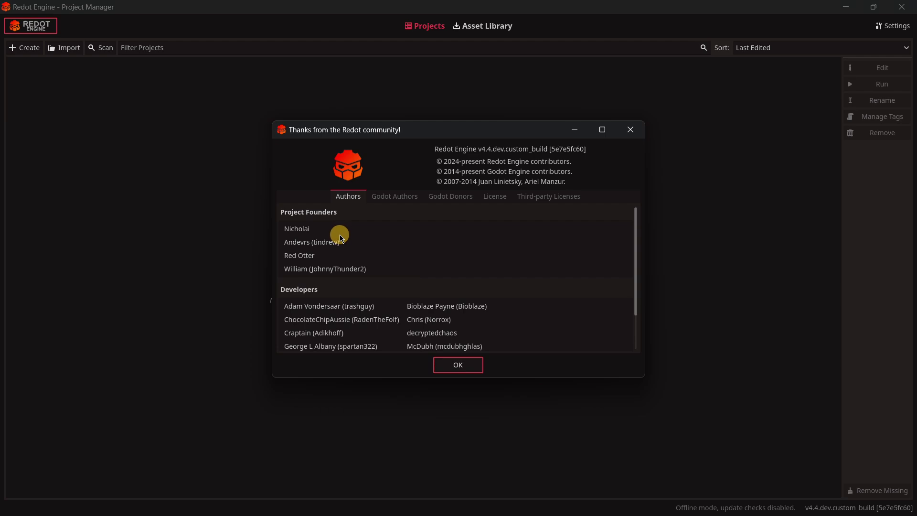
scroll(340, 235, down, 3)
scroll(472, 303, up, 1)
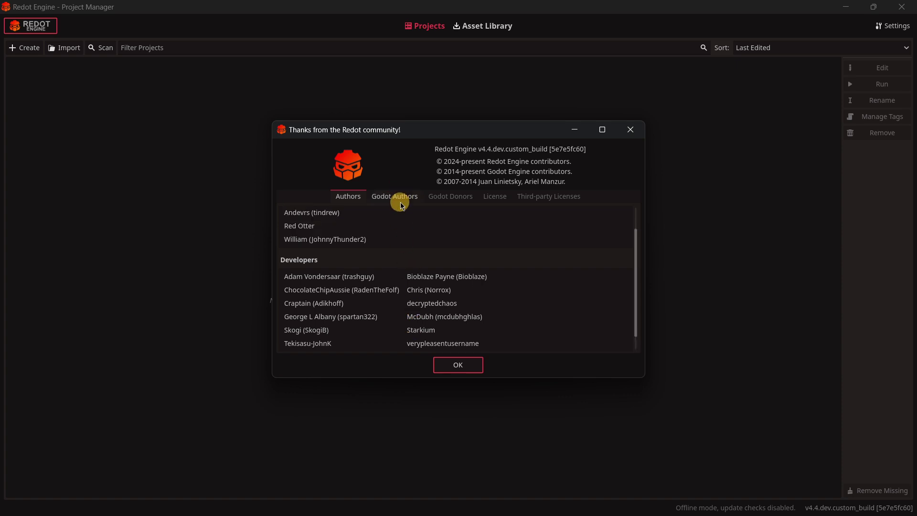
click(401, 203)
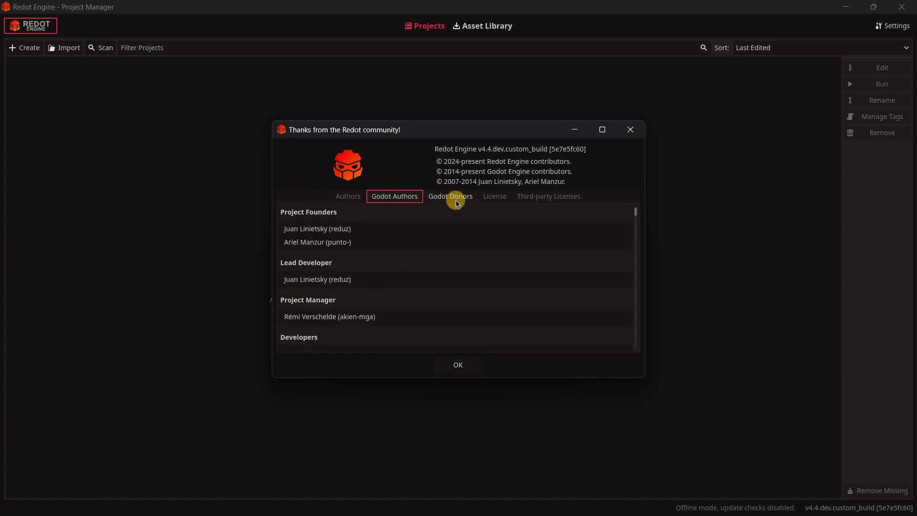
scroll(454, 273, down, 5)
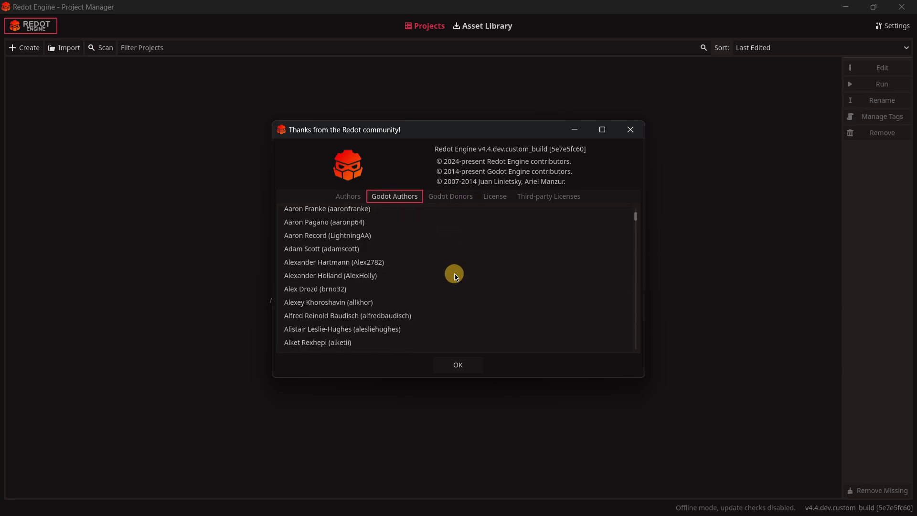
scroll(451, 267, down, 5)
scroll(459, 234, up, 5)
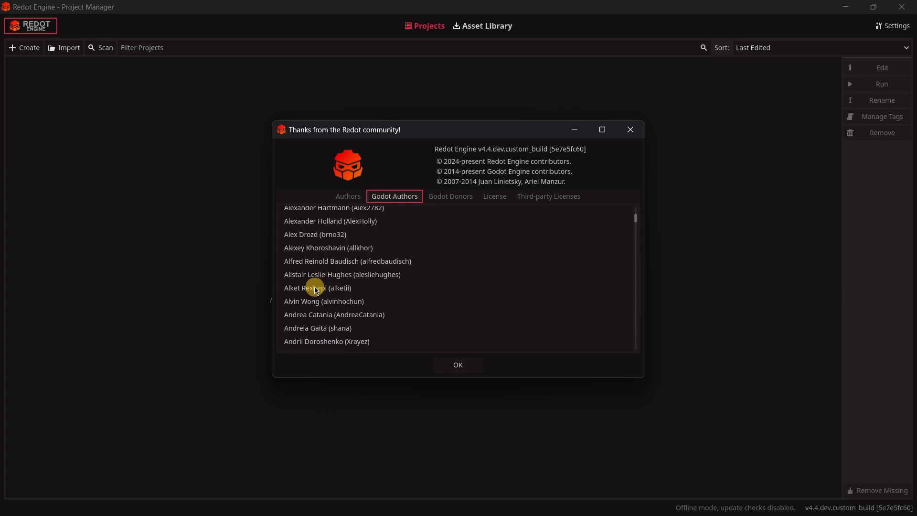
scroll(306, 282, up, 3)
scroll(334, 265, down, 4)
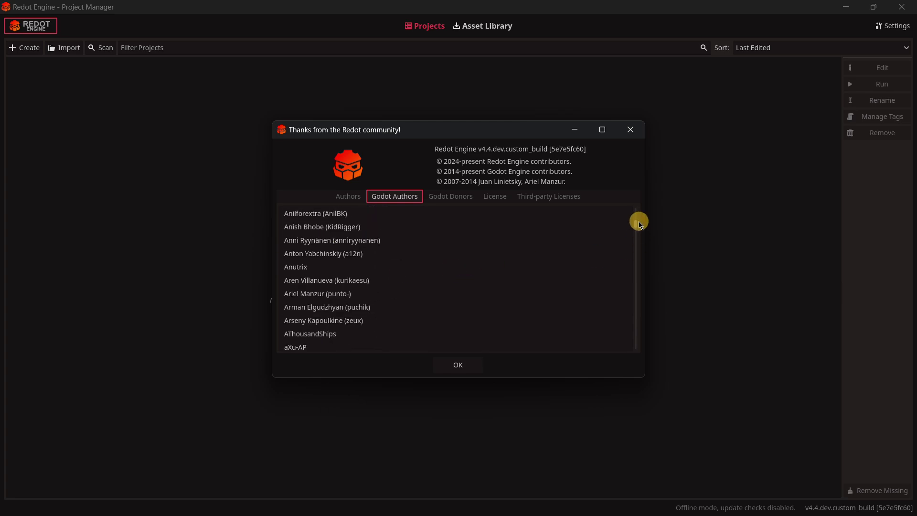
drag(640, 223, 627, 352)
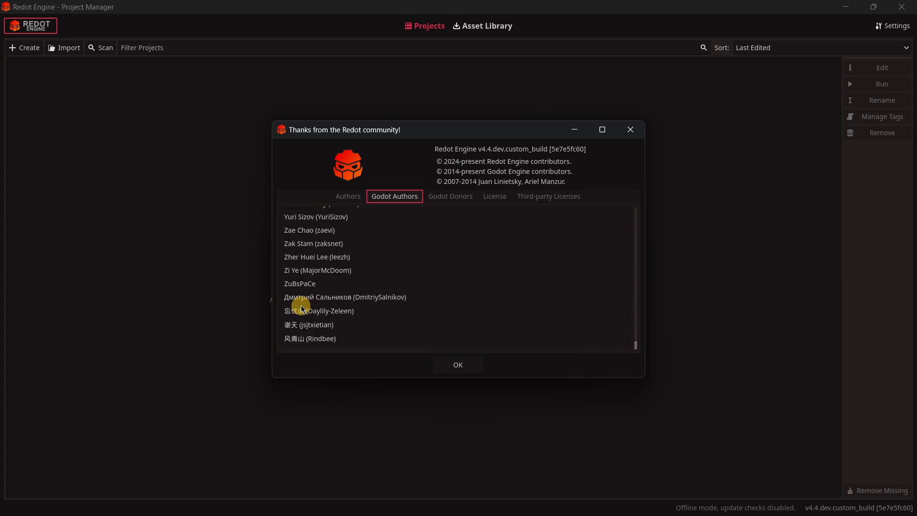
click(438, 198)
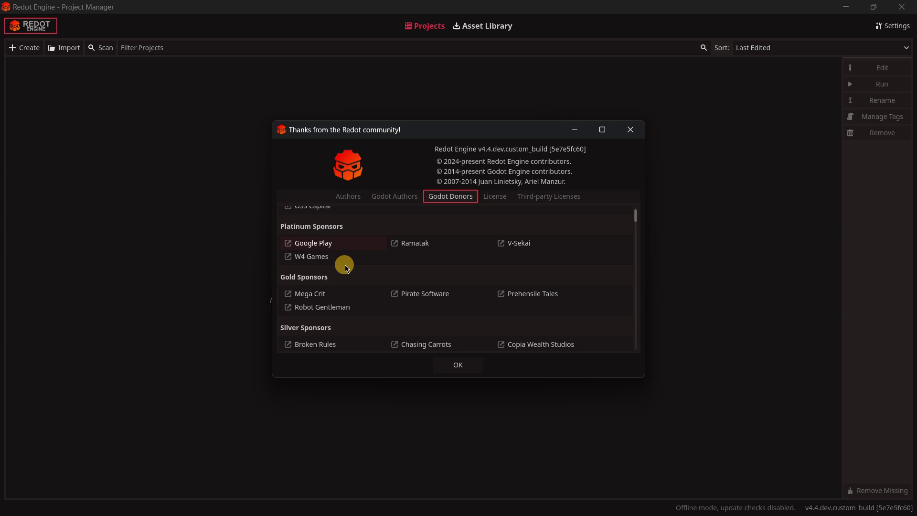
scroll(429, 282, down, 2)
scroll(495, 297, up, 4)
click(493, 197)
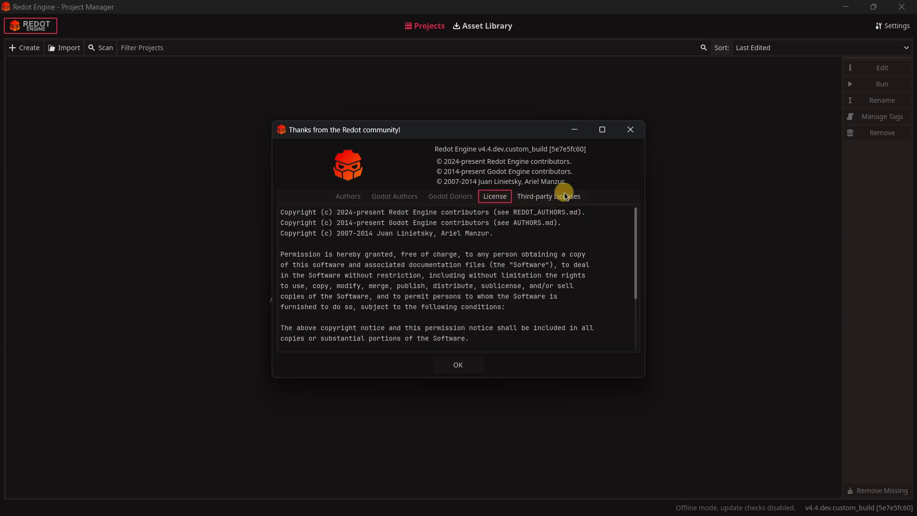
scroll(444, 250, down, 3)
scroll(296, 215, up, 3)
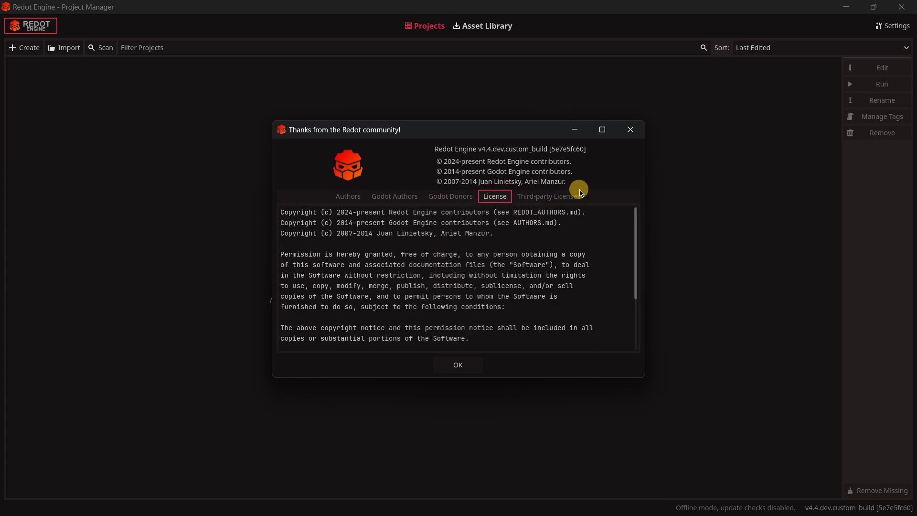
click(530, 200)
scroll(325, 286, down, 3)
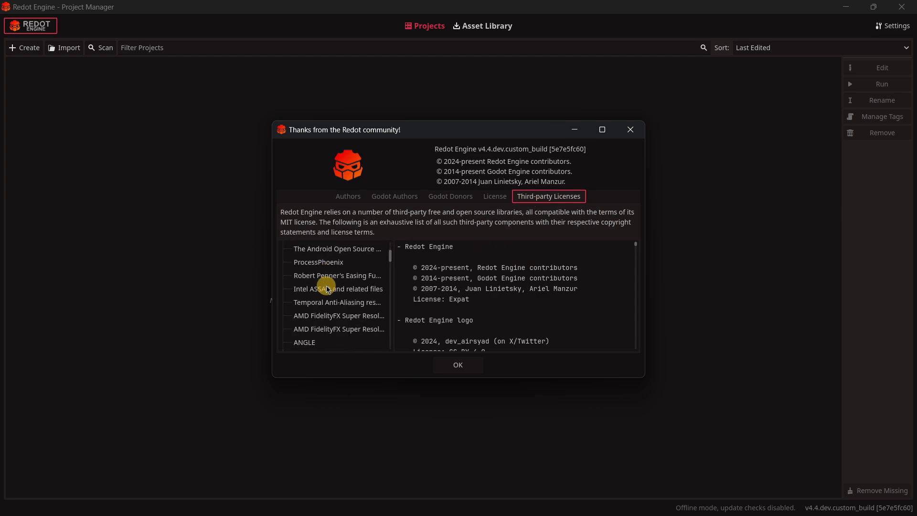
scroll(332, 288, up, 3)
click(329, 198)
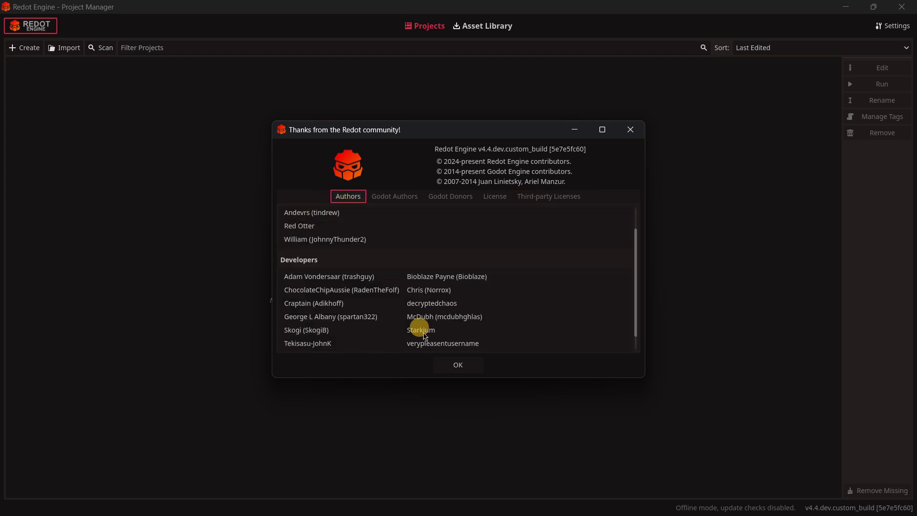
- Close the credits and set Network Mode to Online in Quick Settings
click(457, 366)
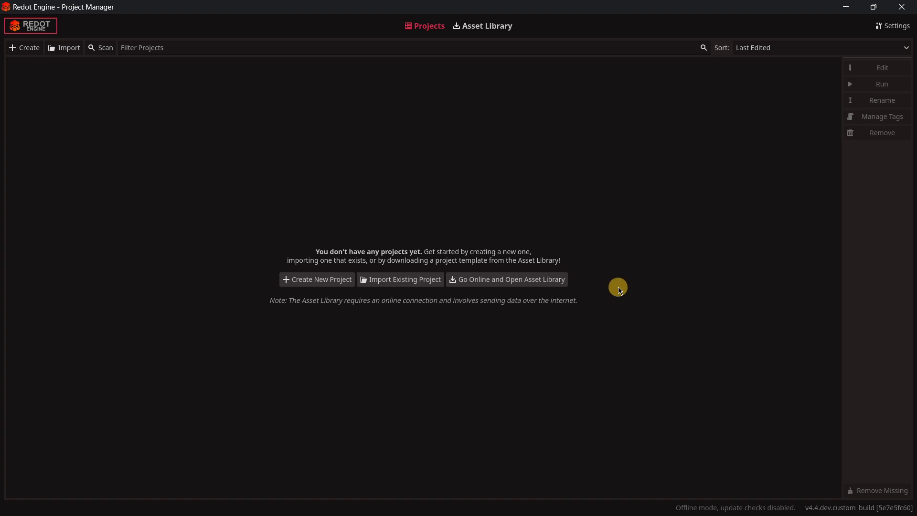
click(896, 30)
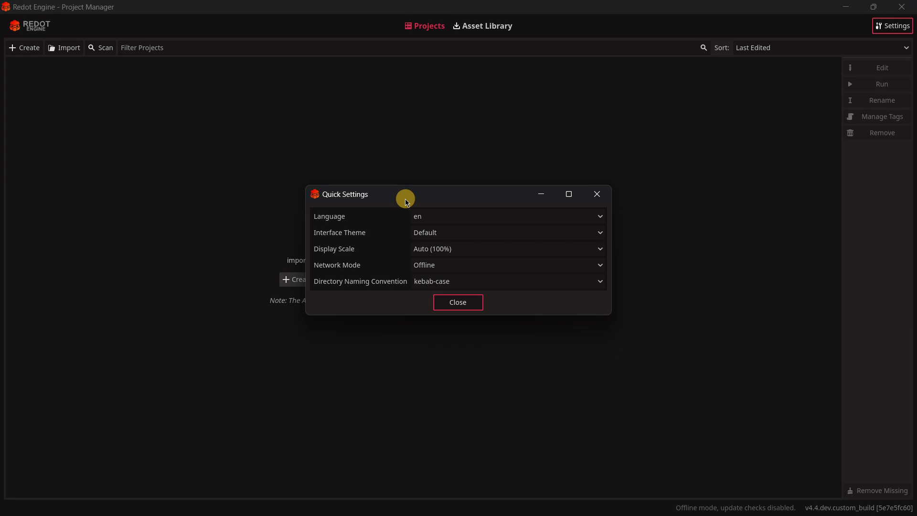
click(454, 264)
click(426, 289)
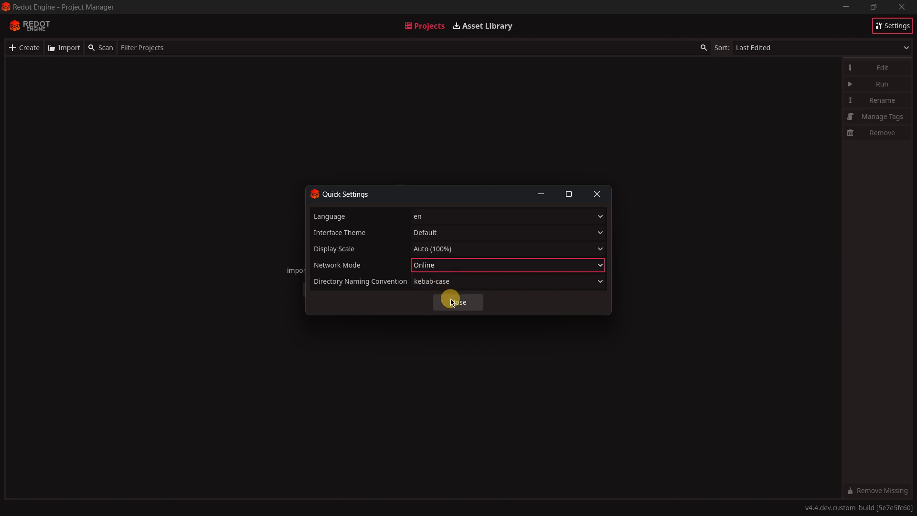
click(448, 301)
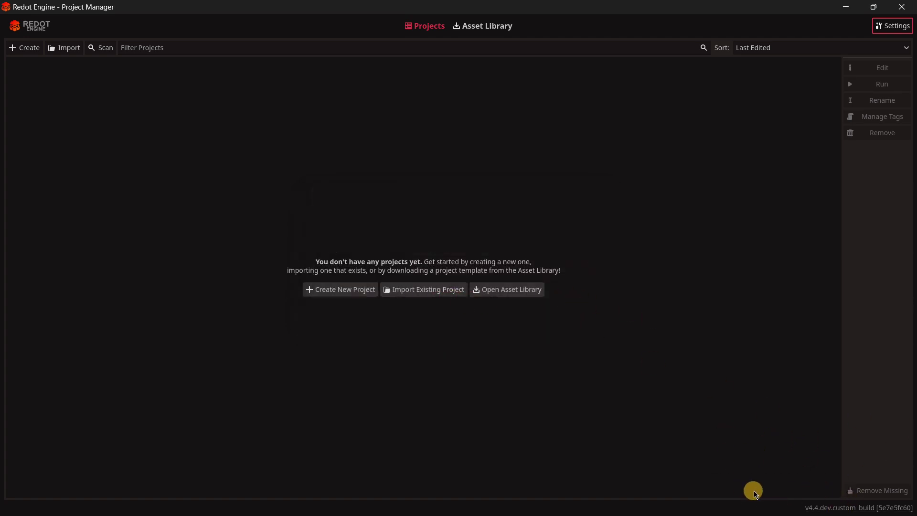
- Reopen Quick Settings and leave Network Mode on Online
click(886, 34)
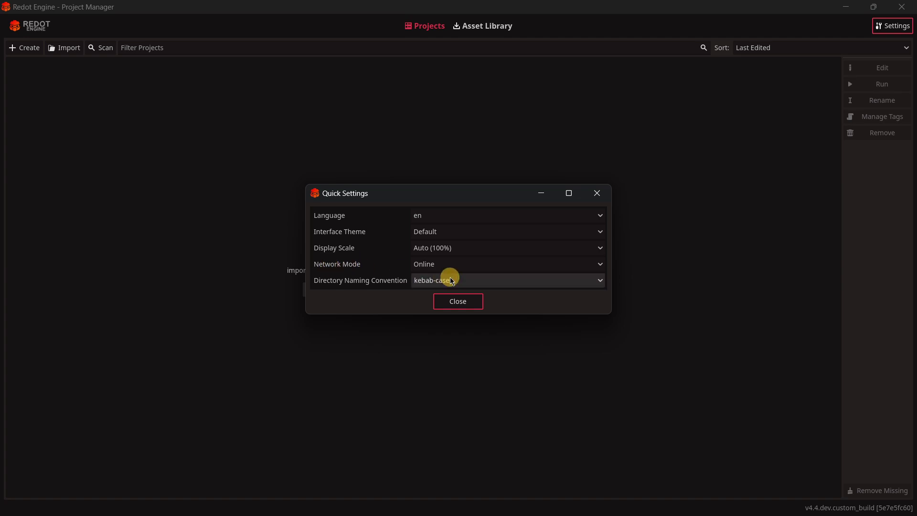
click(471, 264)
click(471, 264)
- Start a new project and browse its location to the Downloads folder
click(461, 304)
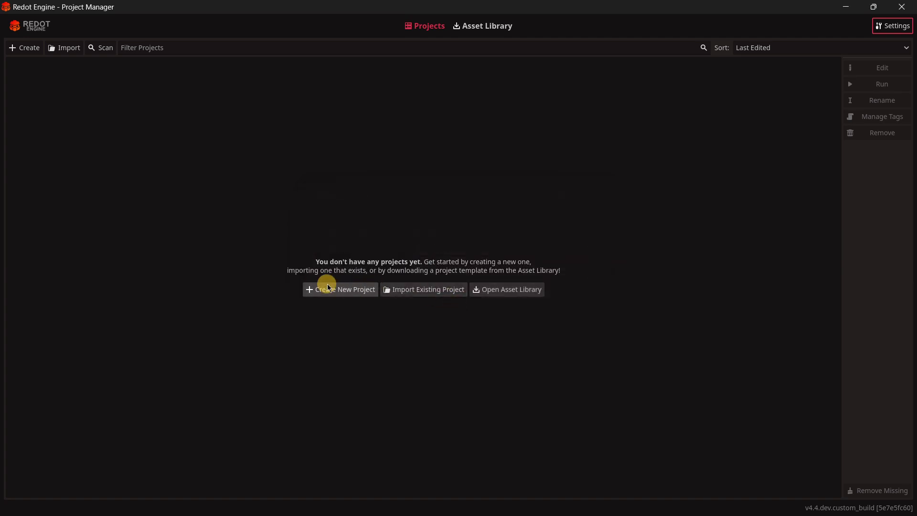
click(324, 289)
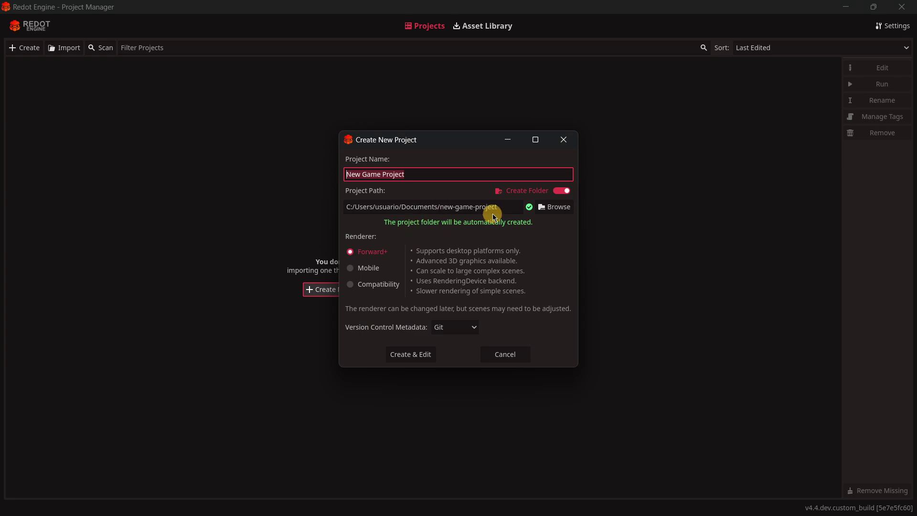
click(553, 207)
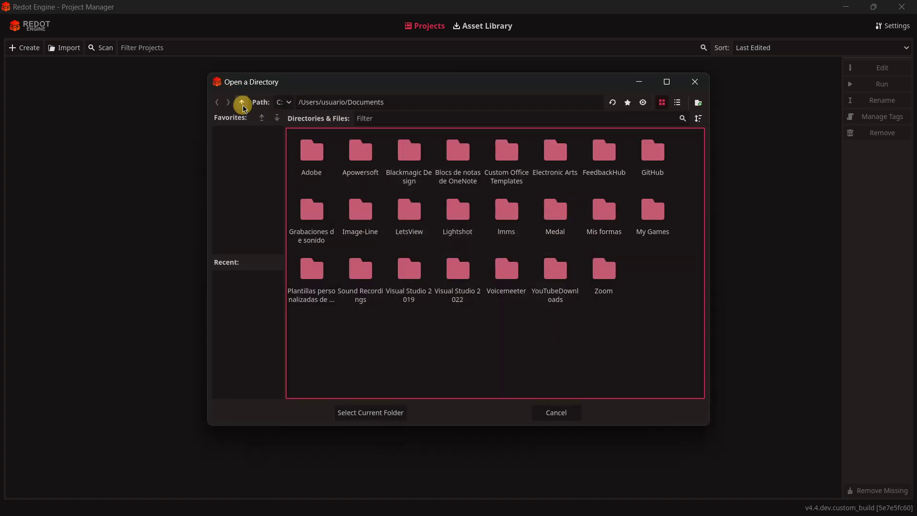
click(657, 321)
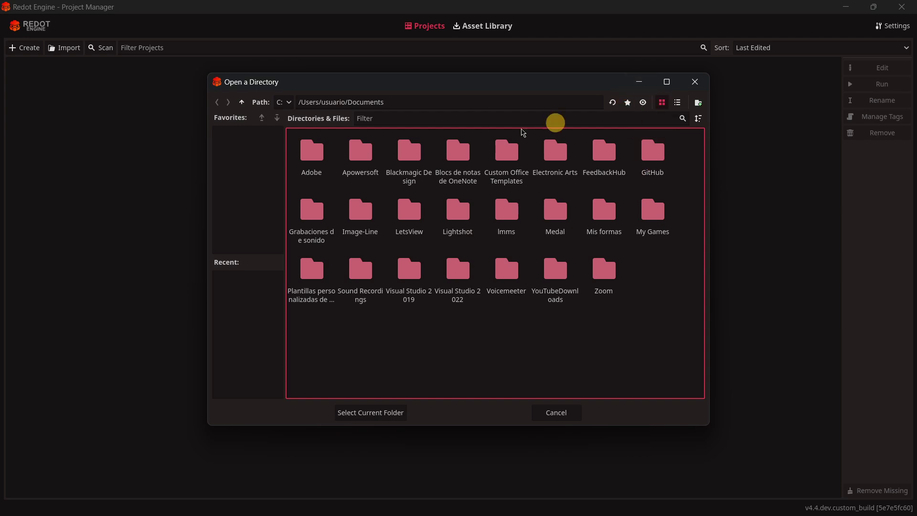
click(242, 104)
scroll(588, 256, down, 3)
scroll(429, 201, up, 3)
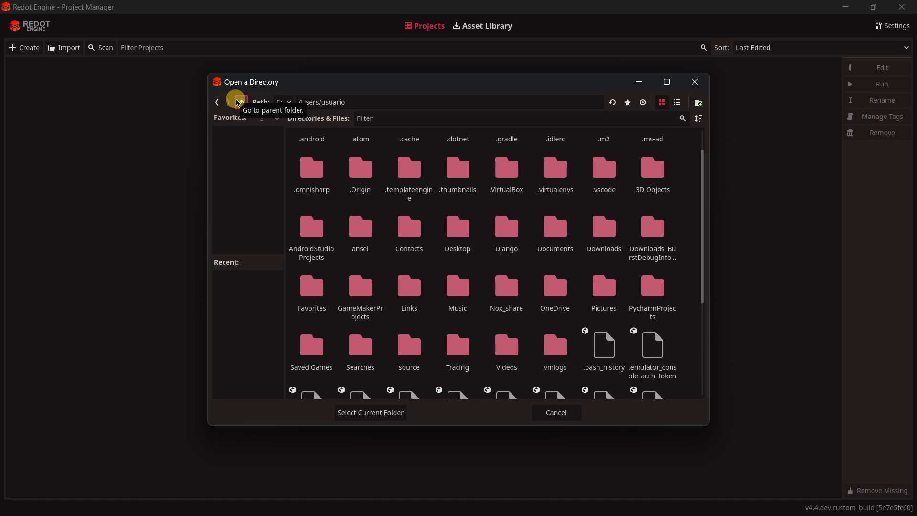
double_click(604, 229)
- Create a 'Redot Test' folder in Downloads, use it for the project, and Create & Edit
click(698, 104)
text(Redot )
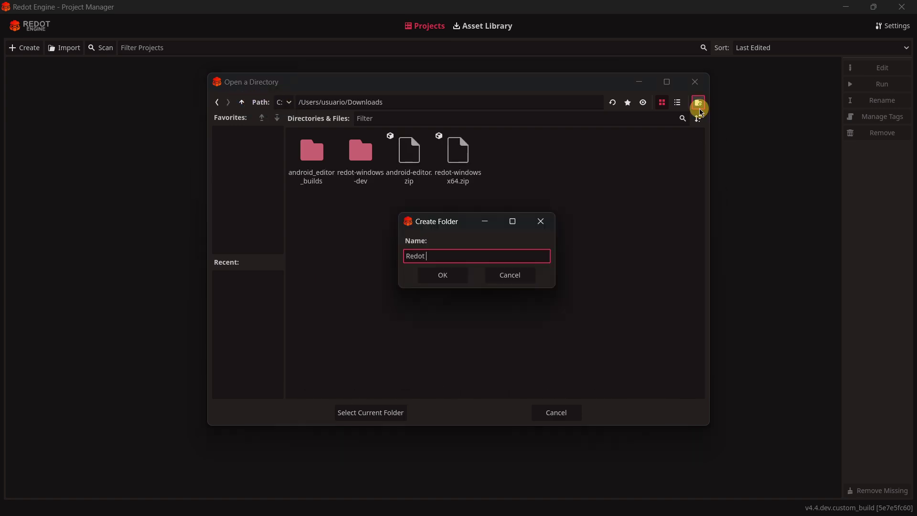
text(Test)
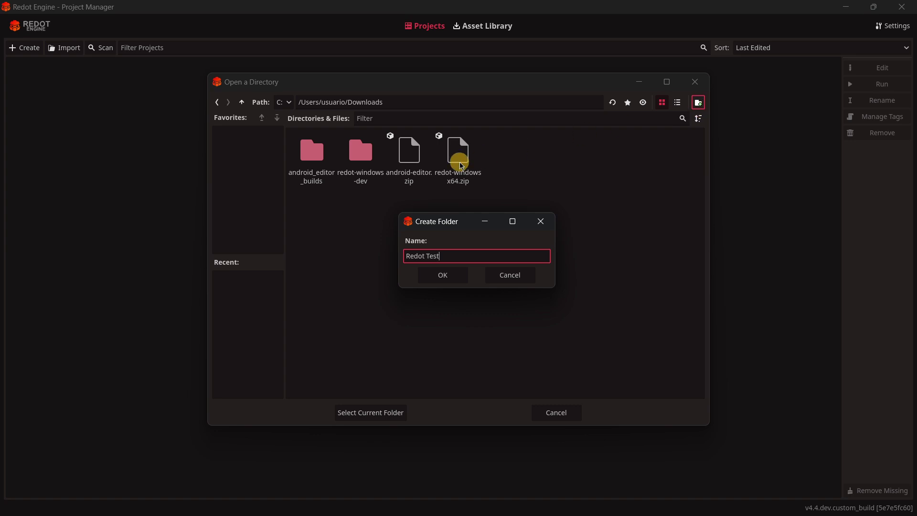
click(444, 276)
click(361, 411)
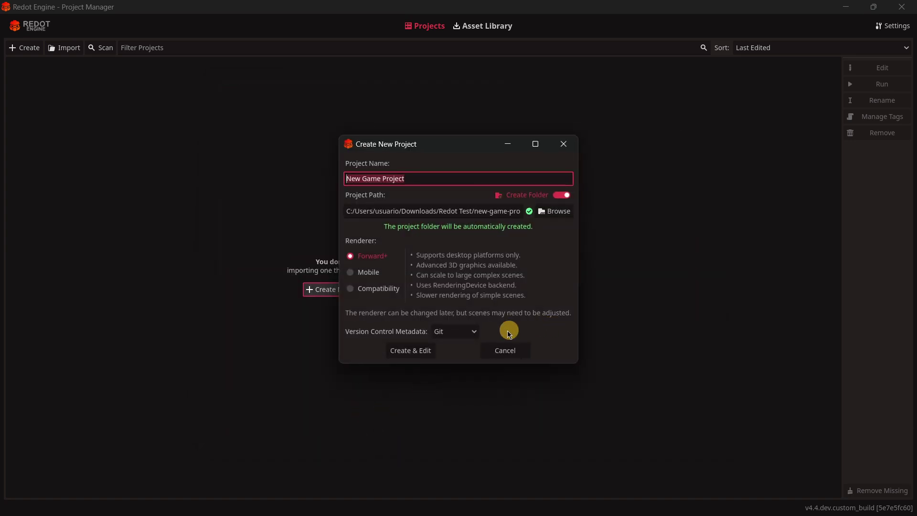
click(406, 350)
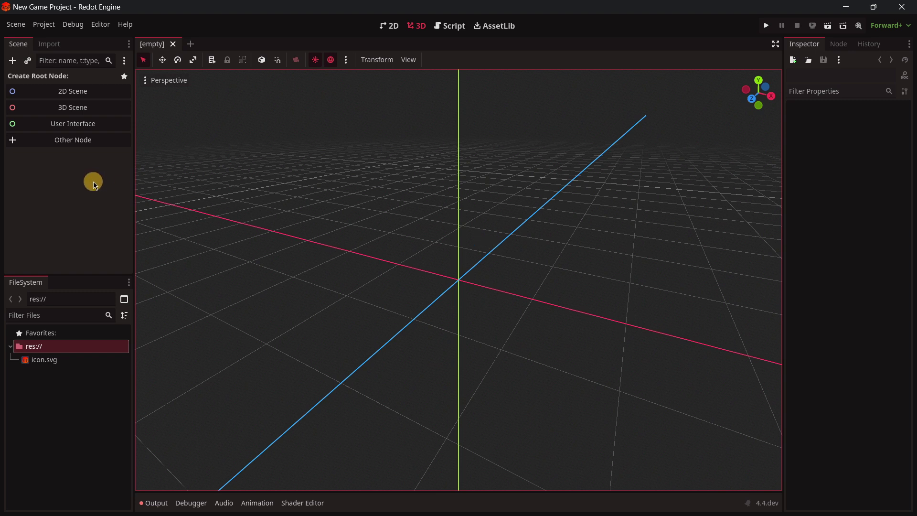
- Switch the editor to the 2D workspace and adjust the viewport zoom
click(391, 25)
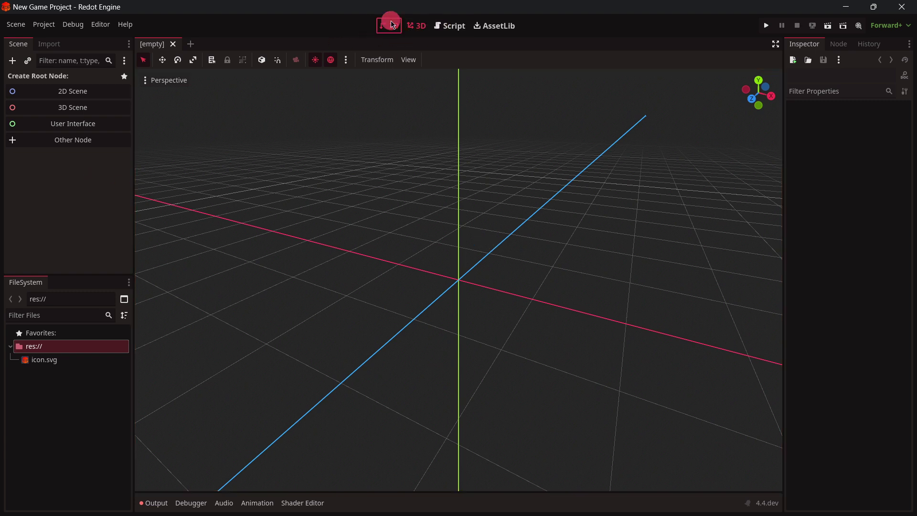
scroll(476, 223, up, 5)
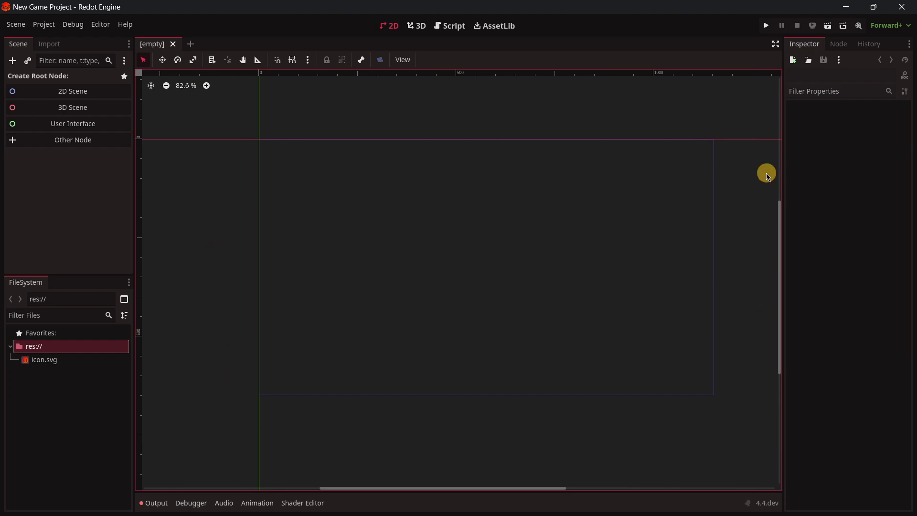
scroll(625, 221, down, 5)
scroll(628, 217, up, 5)
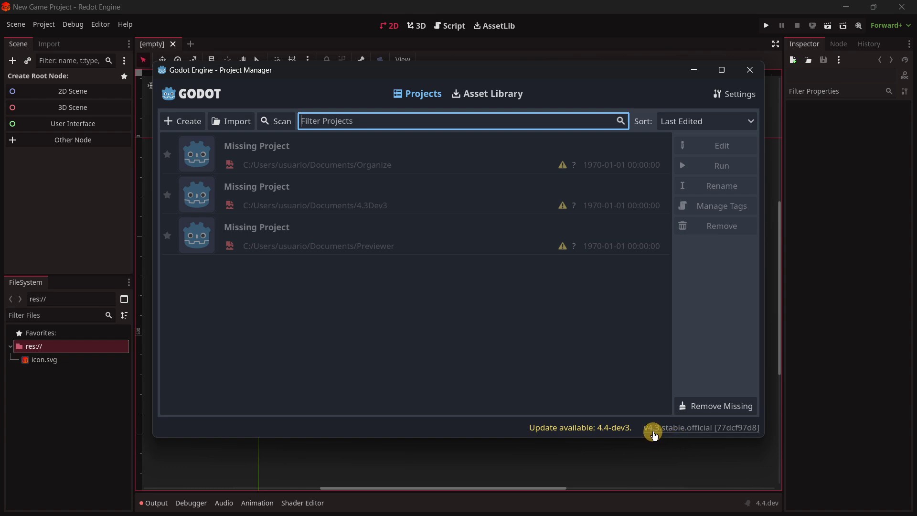
- Create 'New Game Project' in a new Downloads/Godot folder and open it in the Godot editor
click(165, 121)
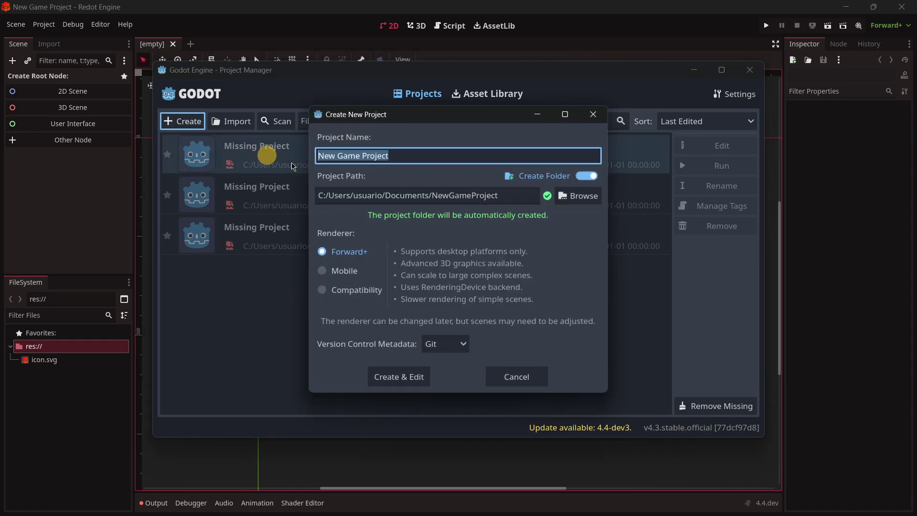
click(578, 196)
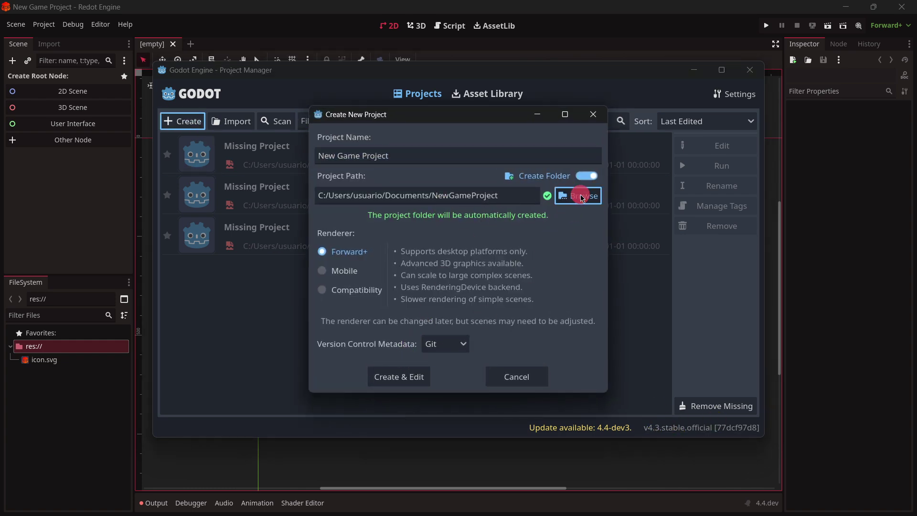
click(187, 66)
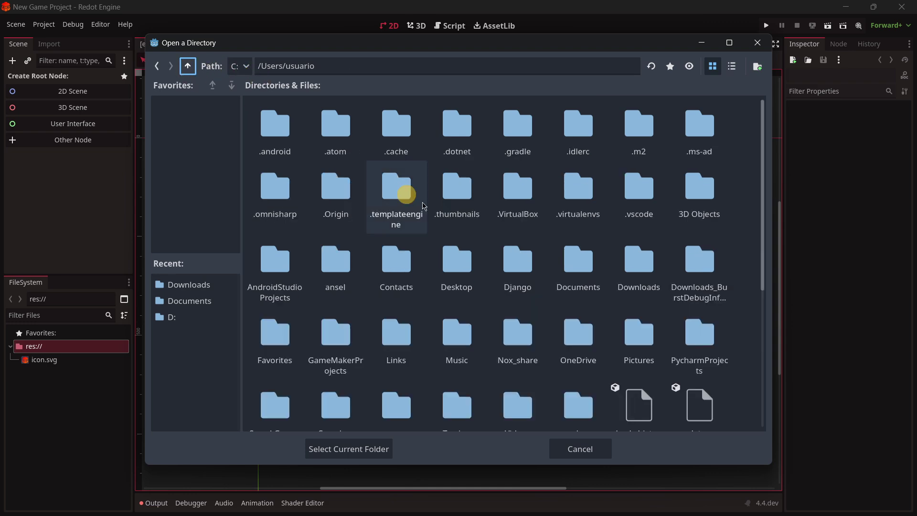
double_click(613, 272)
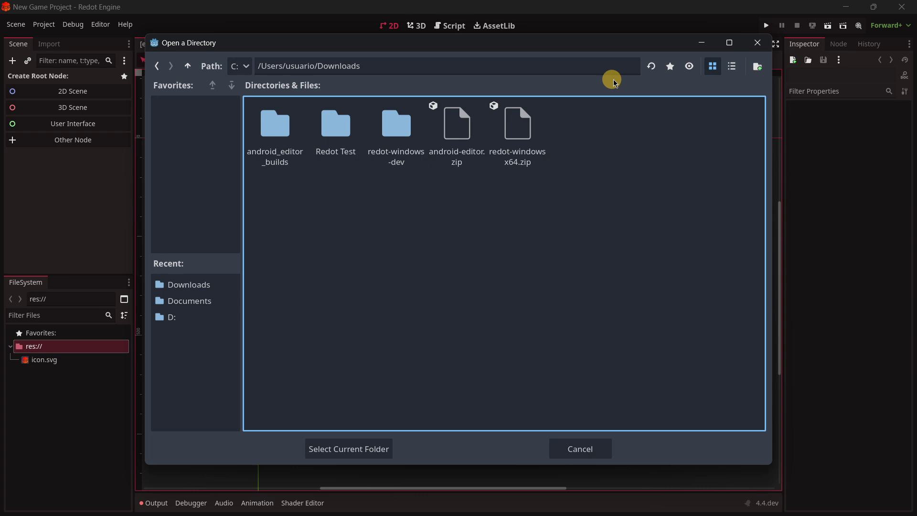
click(756, 67)
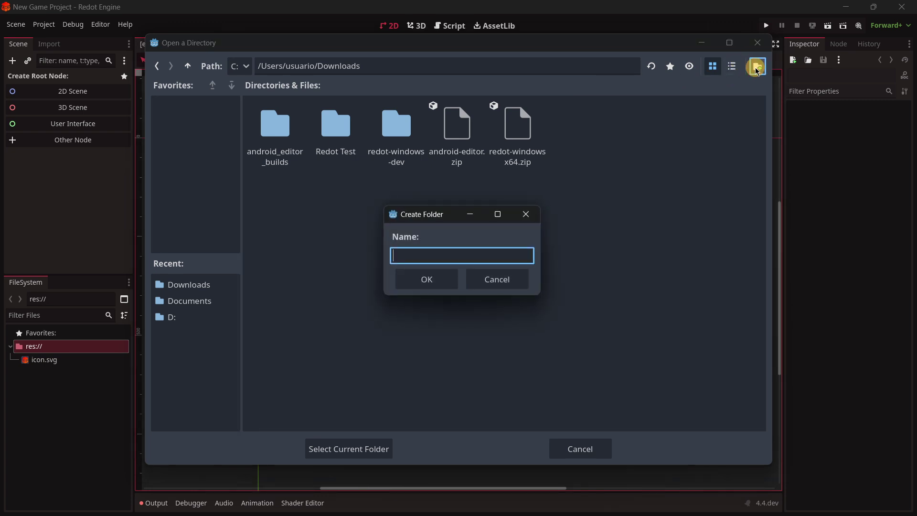
key(Return)
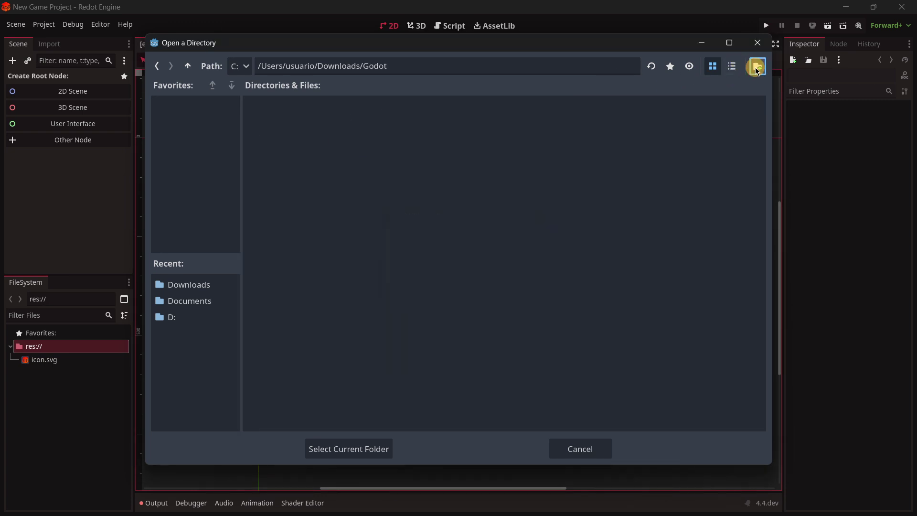
click(337, 448)
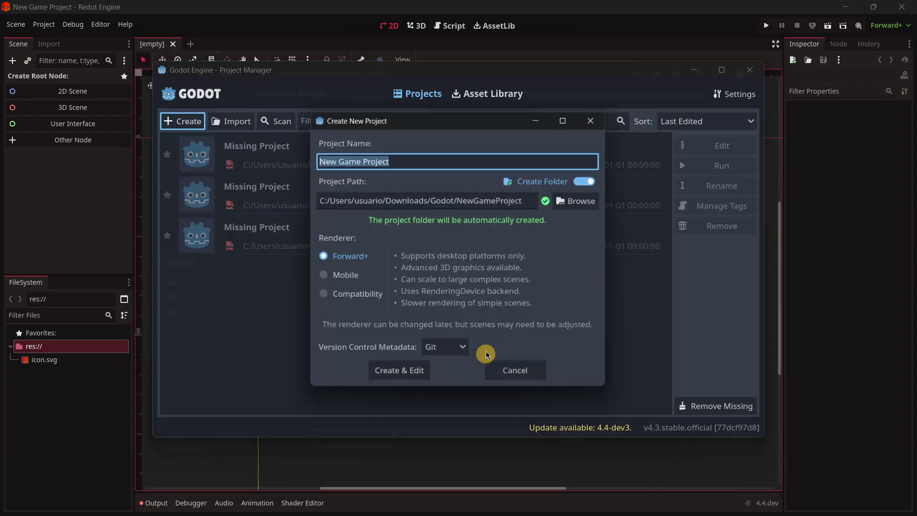
click(397, 372)
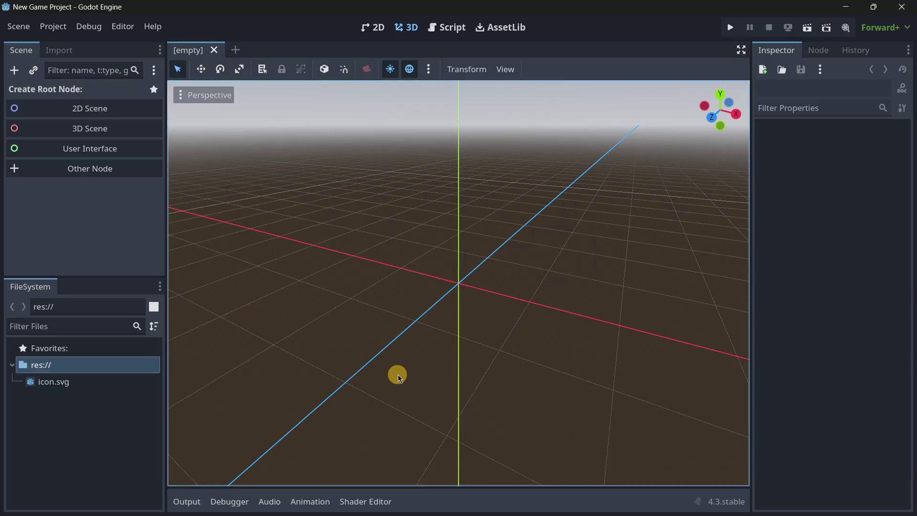
- Shrink and move the Godot window and switch its editor to the 2D workspace
drag(507, 4, 473, 75)
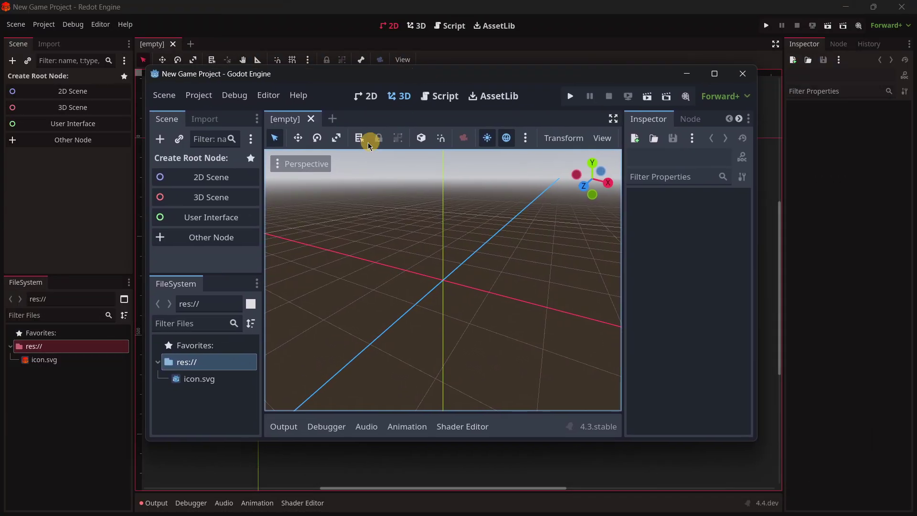
click(357, 96)
drag(353, 84, 489, 82)
scroll(532, 249, down, 3)
scroll(532, 249, up, 3)
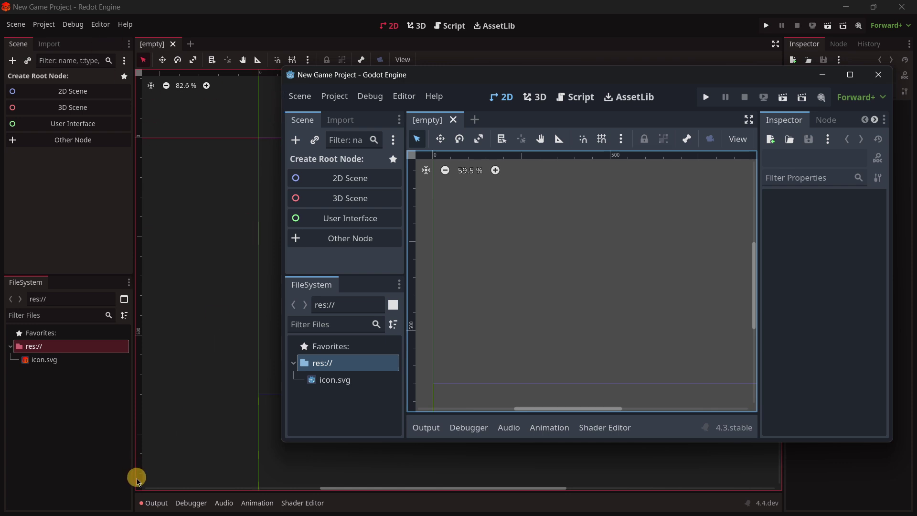
- Show Redot's output log, maximize the Godot window, then return to Redot
click(152, 503)
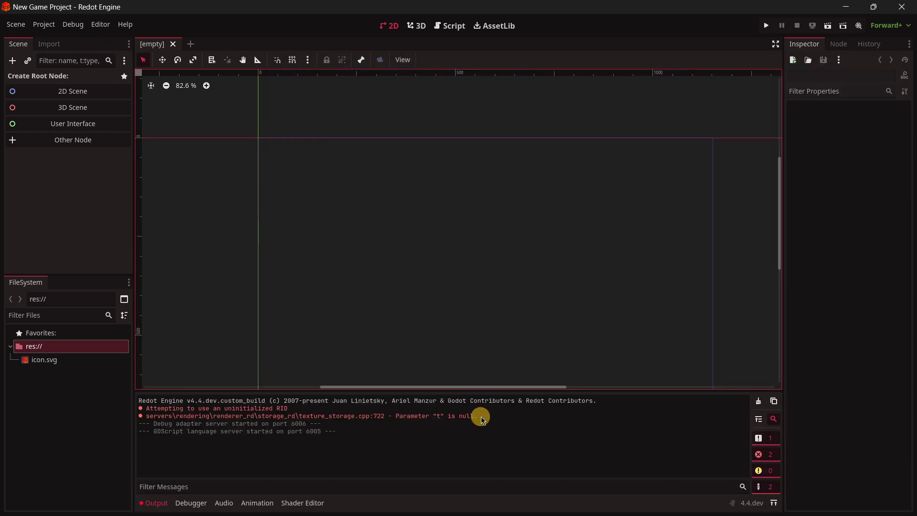
drag(482, 419, 113, 418)
click(294, 434)
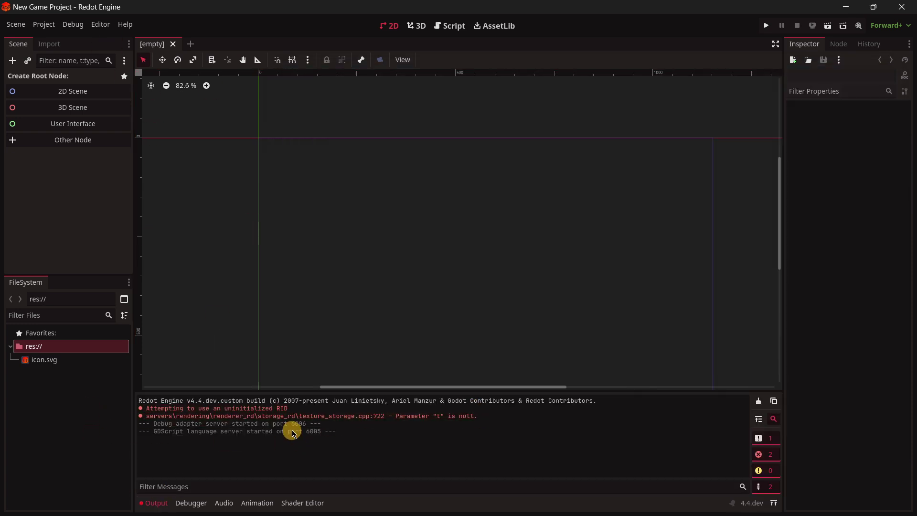
key(alt+Tab)
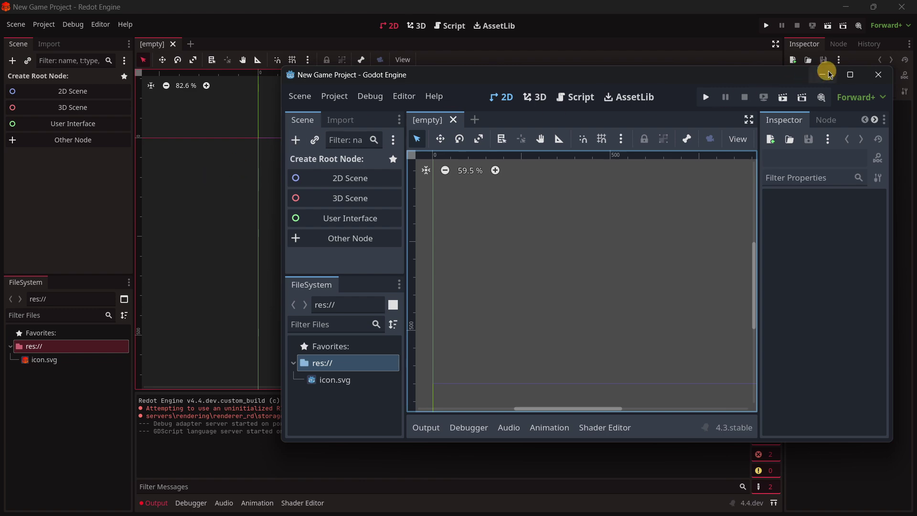
click(850, 75)
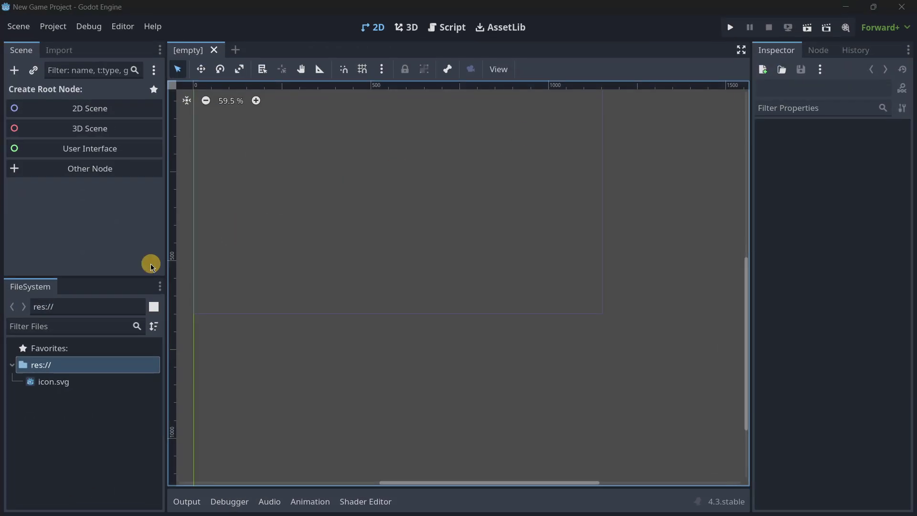
key(alt+Tab)
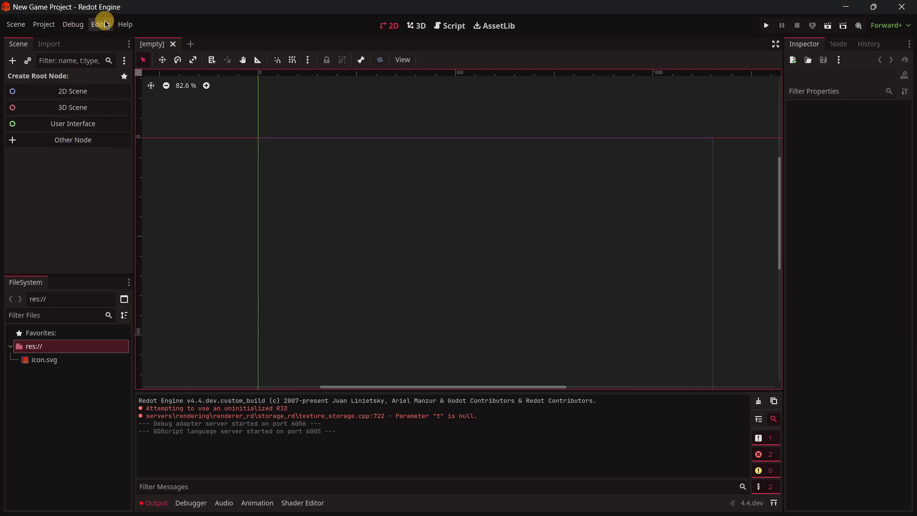
- Set Redot's Editor Settings display scale to 125% and save and restart the editor
click(125, 24)
mouse_move(100, 24)
click(101, 44)
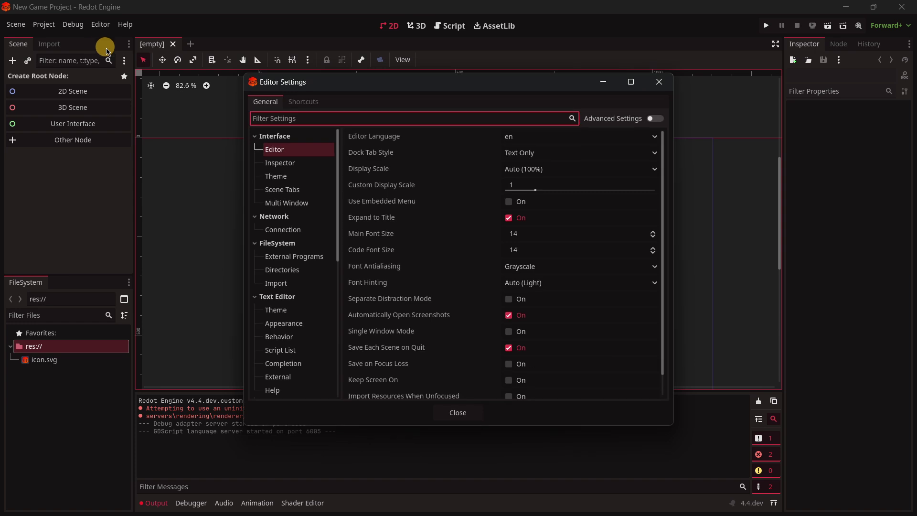
click(531, 170)
click(523, 224)
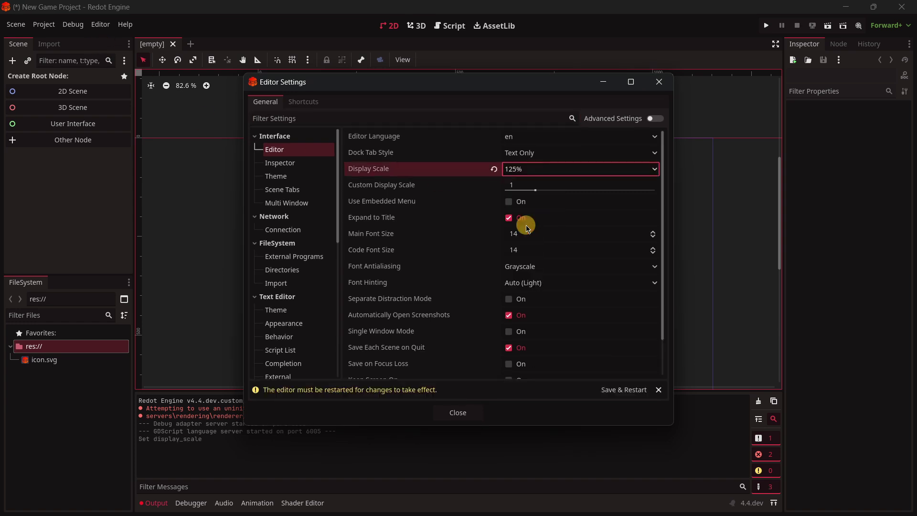
click(647, 396)
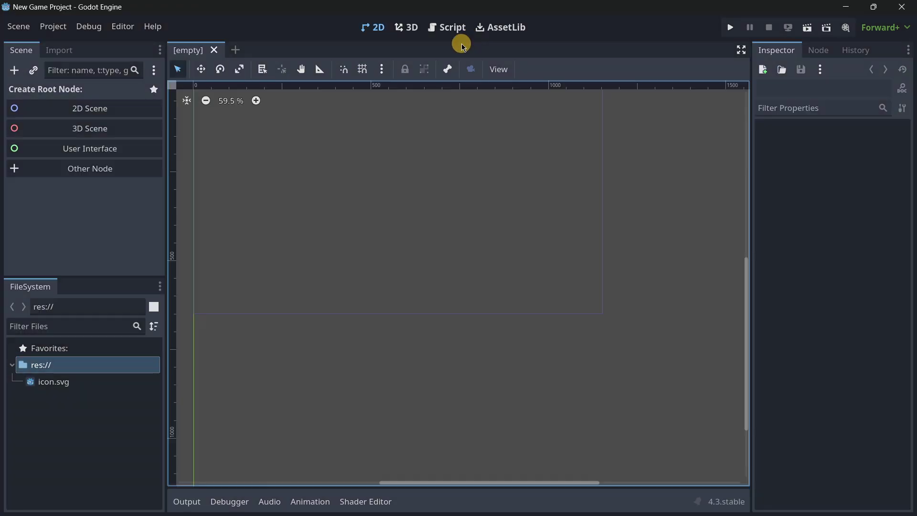
- Return to the rescaled Redot editor, toggle the output log, and switch to the 3D workspace
key(alt+Tab)
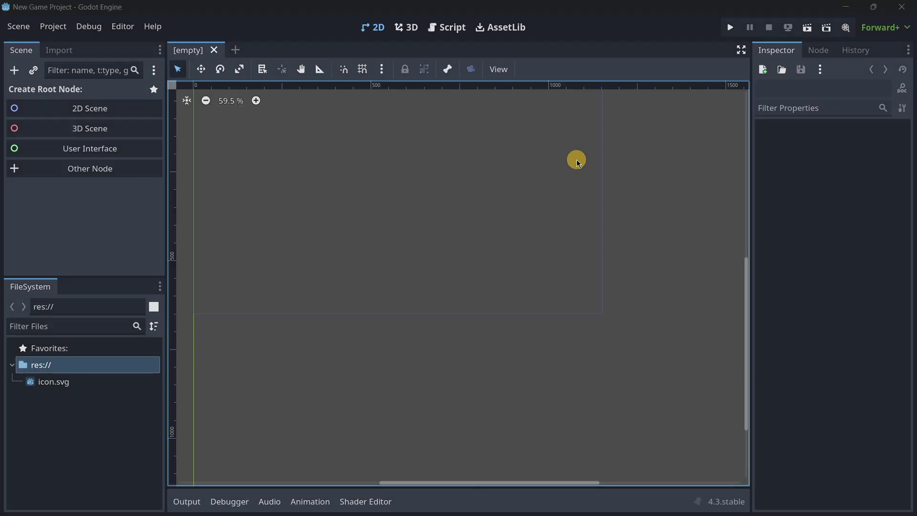
key(alt+Tab)
key(alt+Tab)
key(alt+Tab)
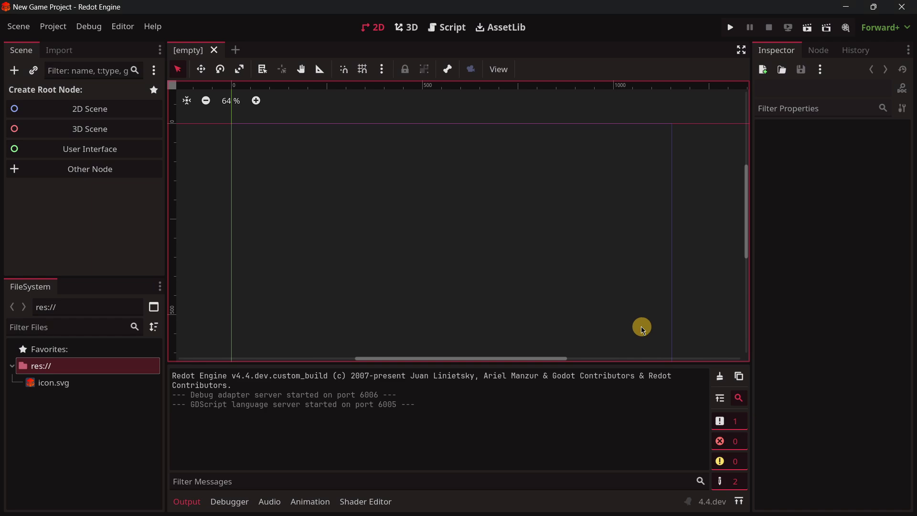
click(190, 501)
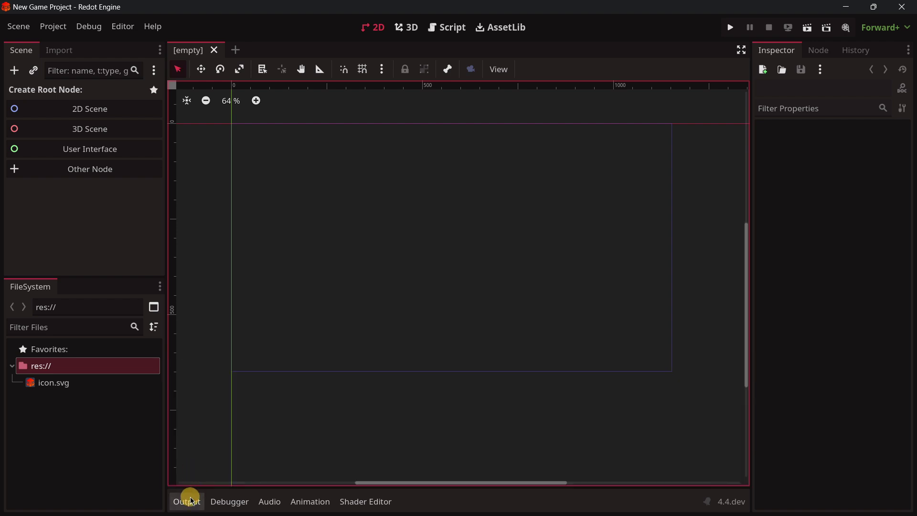
click(190, 501)
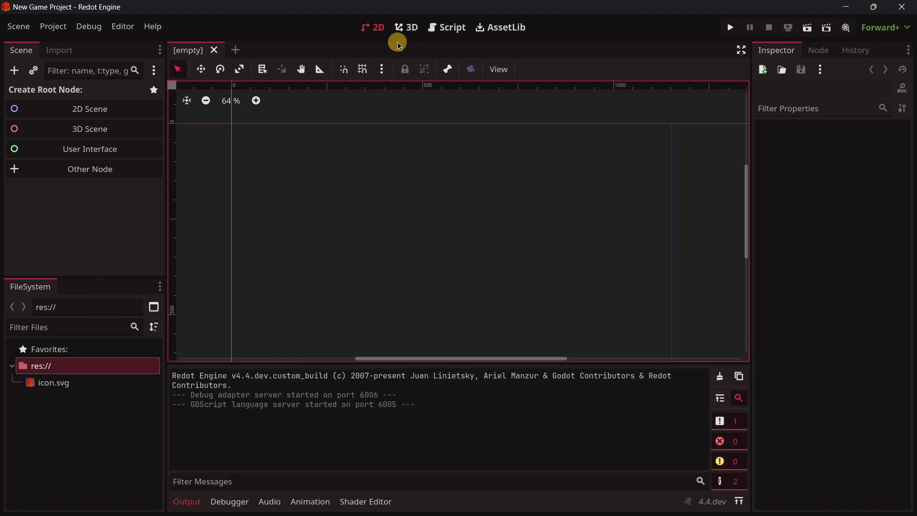
click(405, 28)
middle_drag(457, 241, 441, 282)
- Collapse the output log and change the 3D preview horizon colour to magenta
click(189, 500)
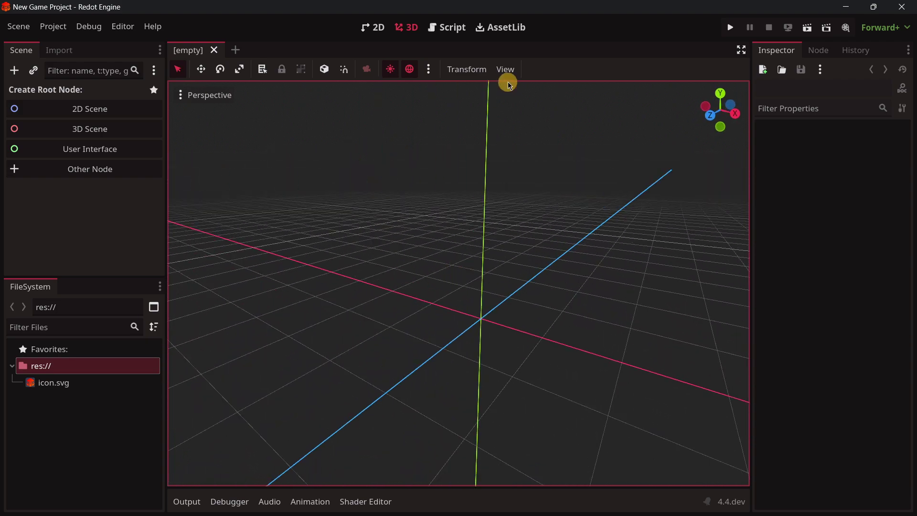
click(429, 70)
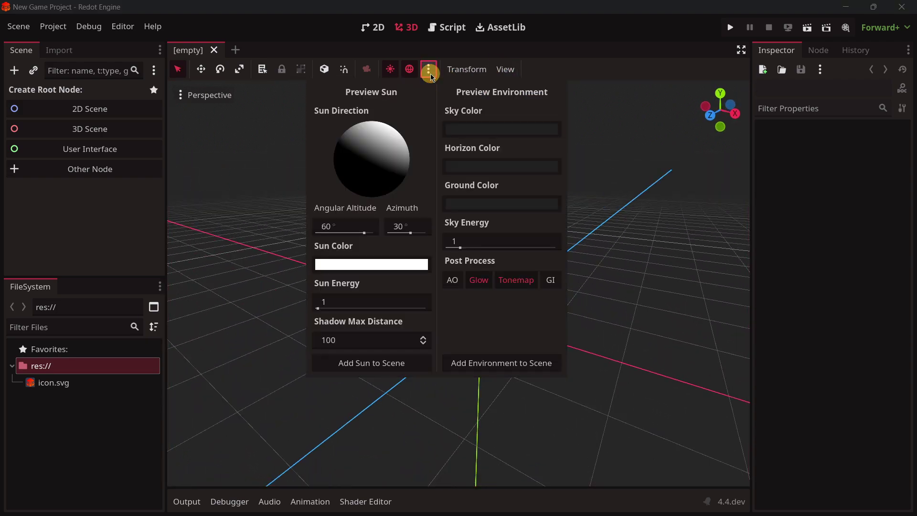
click(461, 168)
mouse_move(489, 425)
mouse_down()
mouse_move(518, 425)
mouse_move(502, 425)
mouse_up()
drag(517, 265, 565, 253)
click(623, 274)
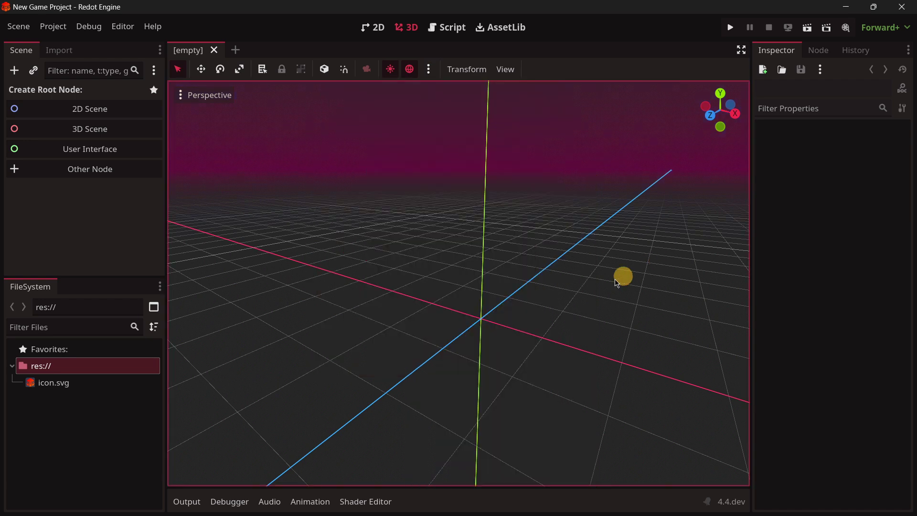
right_drag(622, 274, 452, 91)
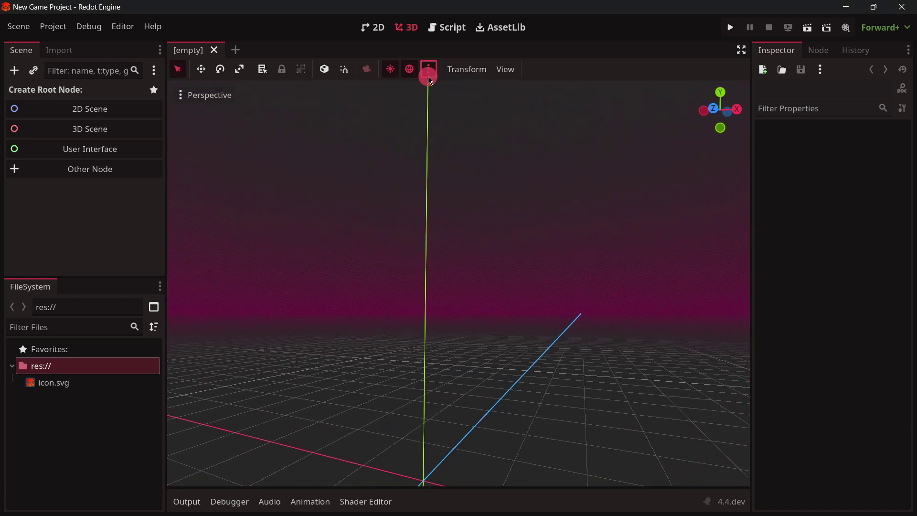
- Turn the 3D preview sky colour green, then revisit the sky colour setting
click(428, 69)
click(462, 128)
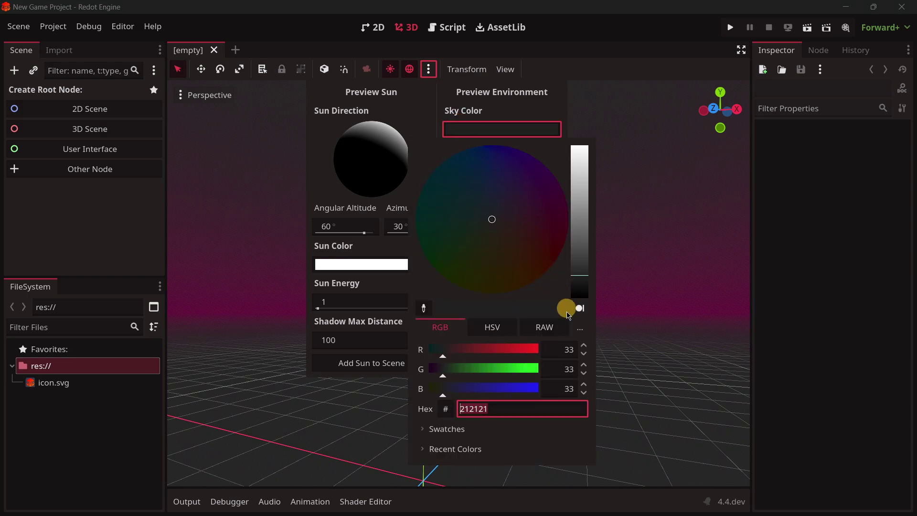
mouse_move(504, 369)
mouse_down()
mouse_move(516, 369)
mouse_move(498, 367)
mouse_up()
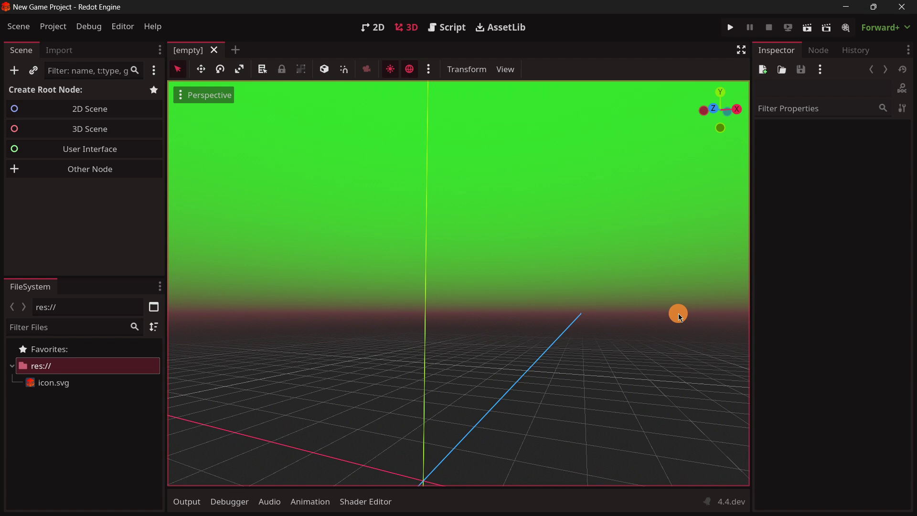
middle_drag(680, 316, 653, 309)
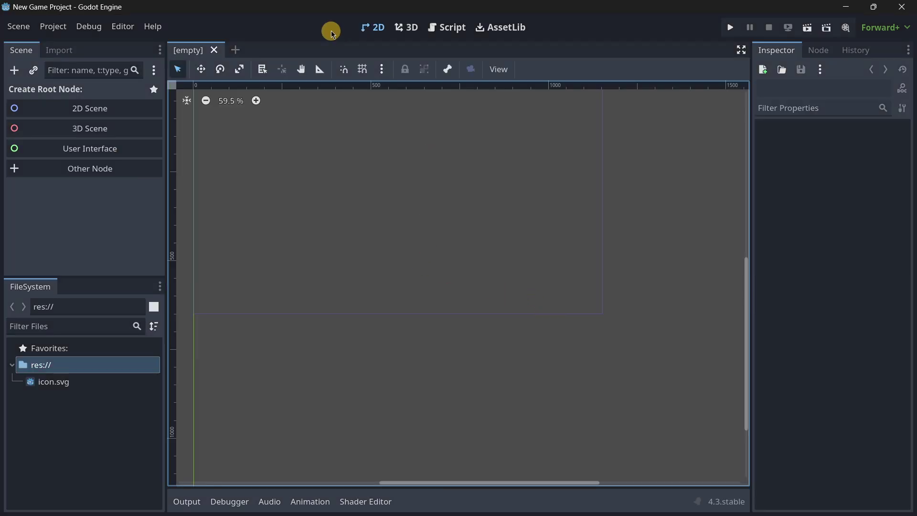
click(414, 27)
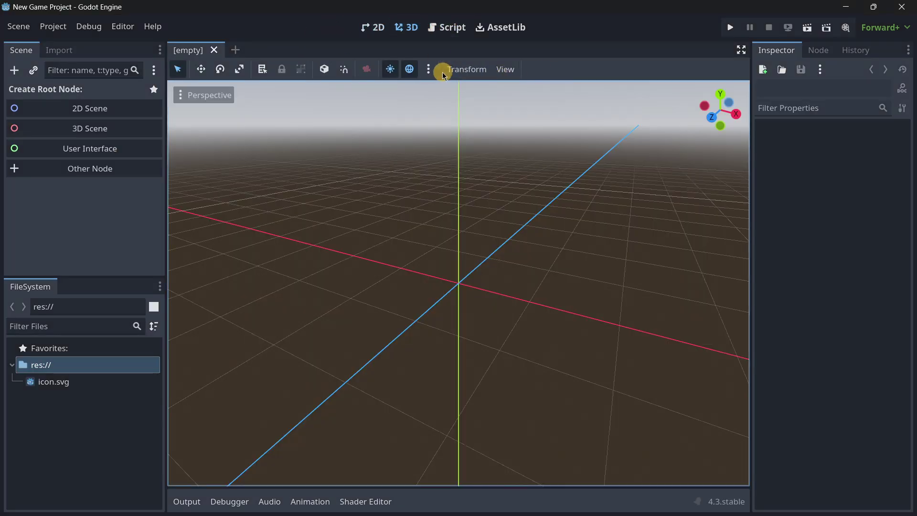
click(428, 69)
click(506, 131)
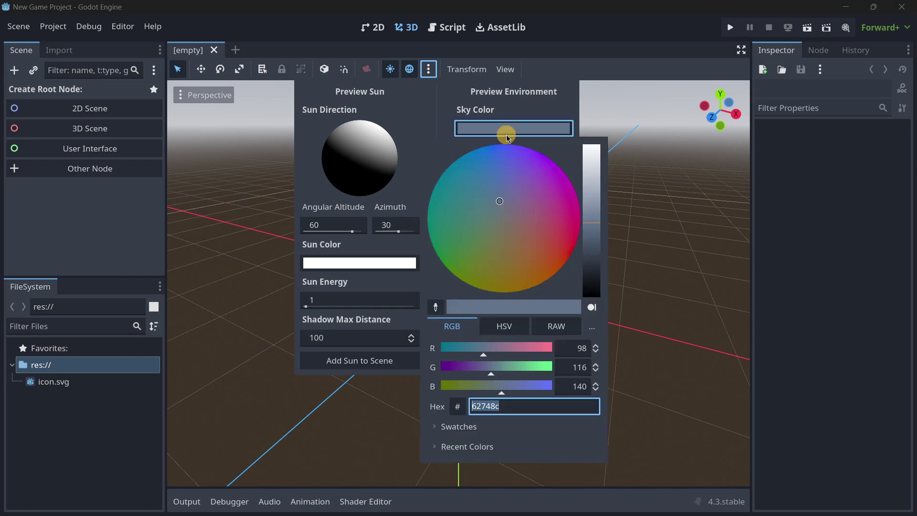
click(444, 130)
- Compare the Preview Sun/Environment menus in Godot and Redot, ending in Redot's 3D viewport
key(Escape)
key(alt+Tab)
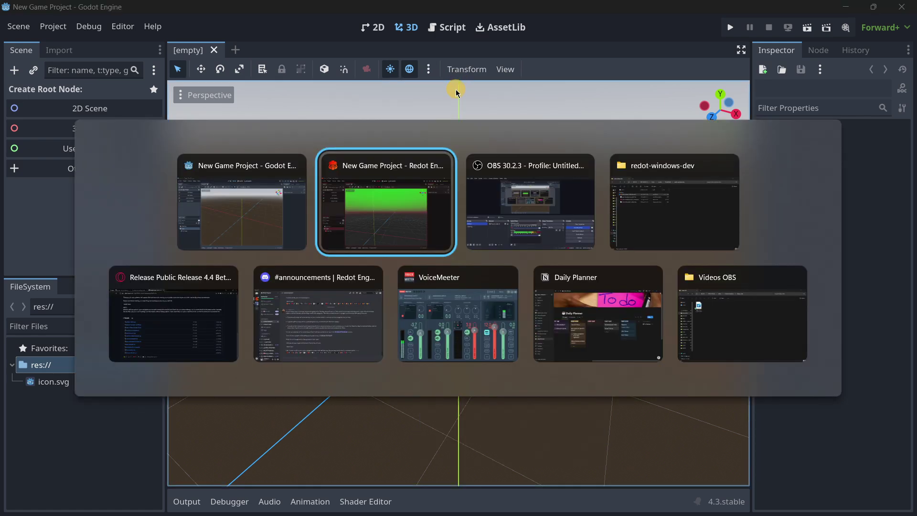
click(429, 69)
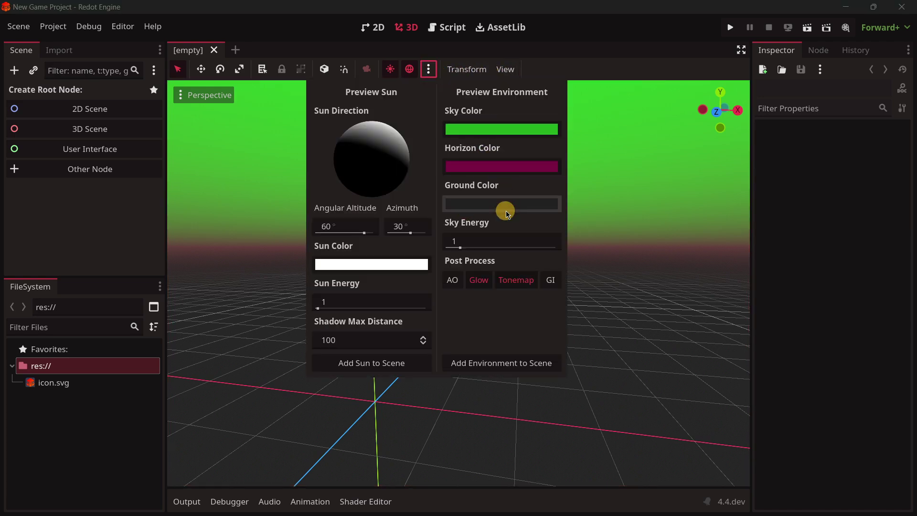
key(Escape)
key(alt+Tab)
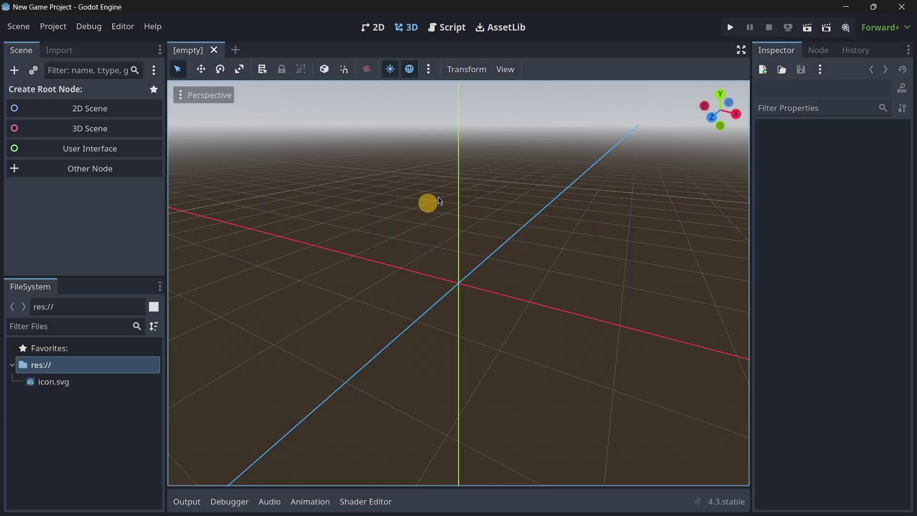
click(435, 74)
key(Escape)
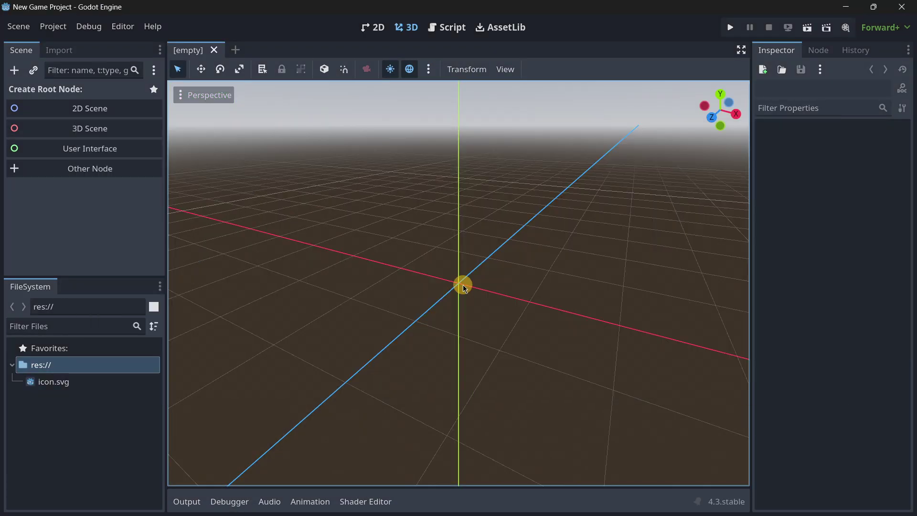
key(alt+Tab)
click(386, 201)
right_drag(386, 201, 411, 210)
- Look at the Script workspace, then return to the 2D workspace
click(372, 27)
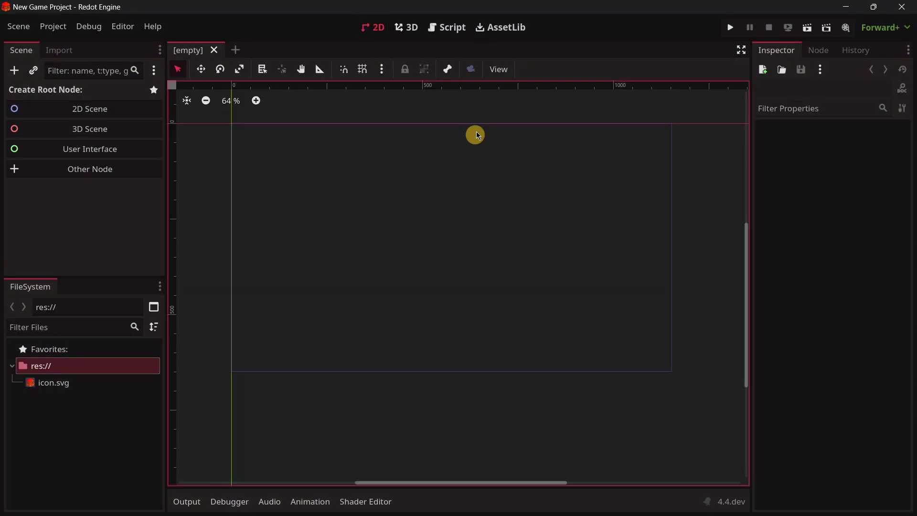
click(435, 29)
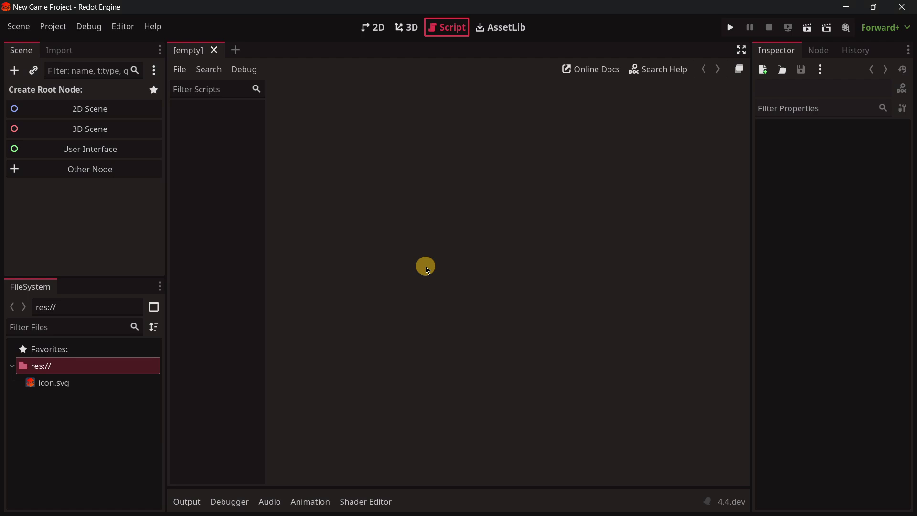
click(382, 29)
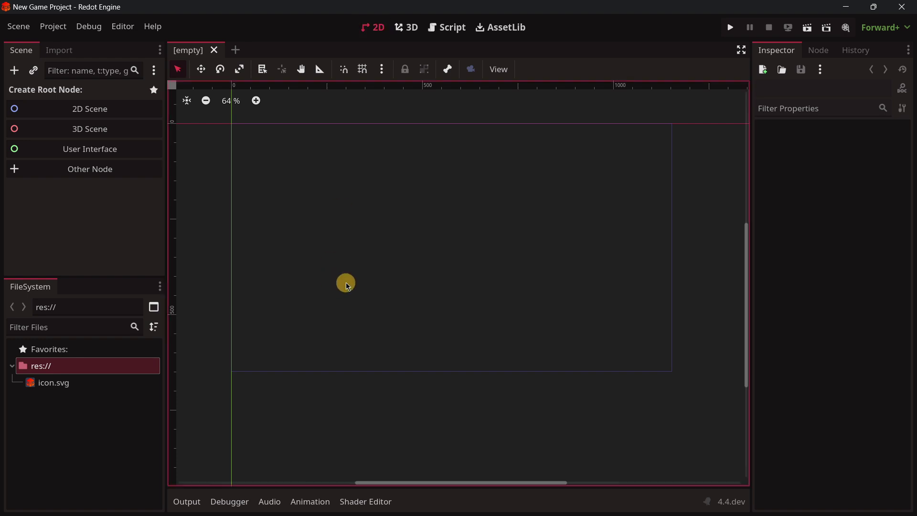
scroll(345, 283, down, 2)
scroll(345, 282, up, 2)
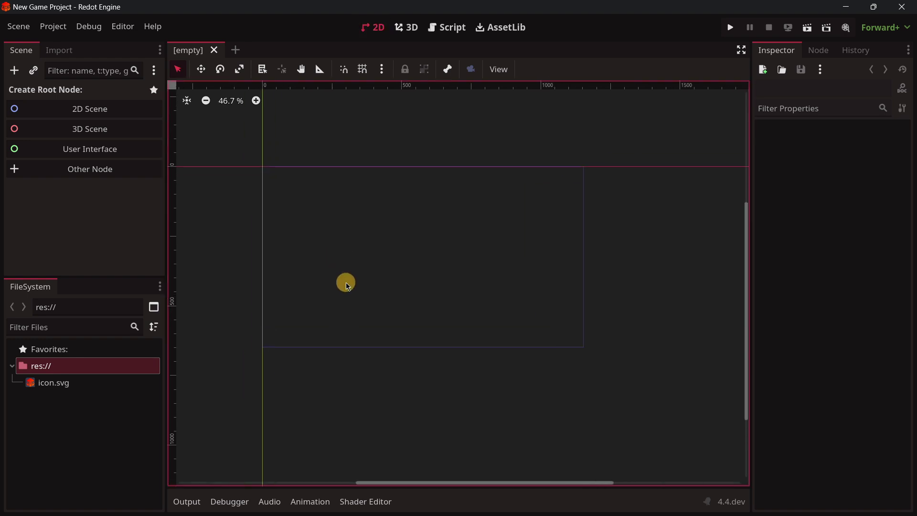
- Create the Scenes and Scripts folders under res:// in the FileSystem
right_click(94, 362)
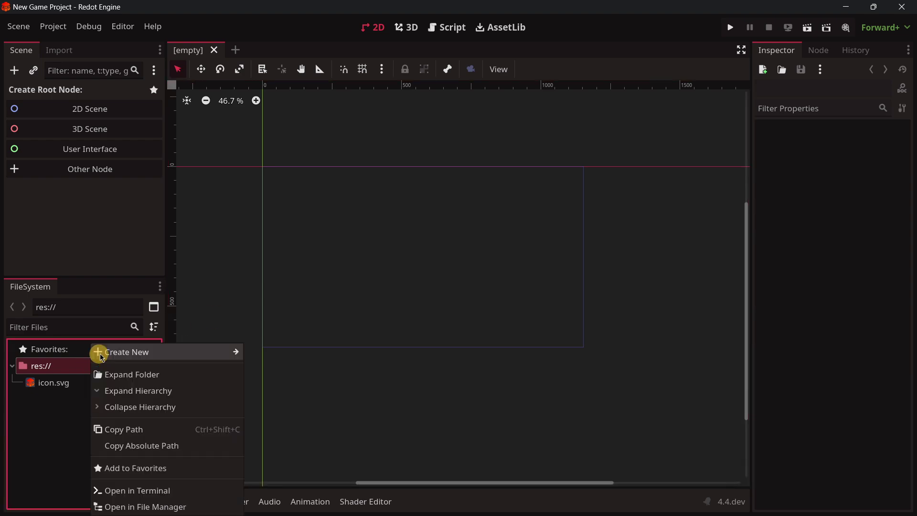
mouse_move(107, 353)
click(252, 354)
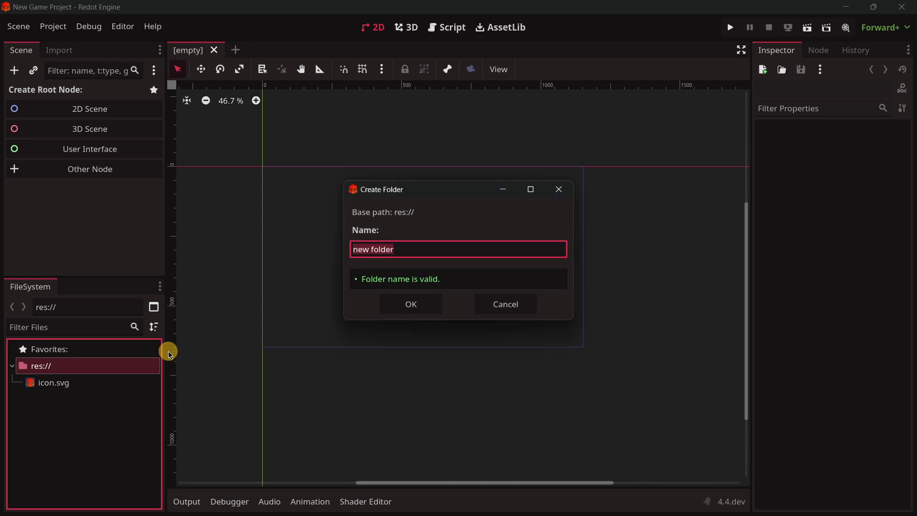
text(Scenes)
key(Return)
right_click(91, 366)
mouse_move(137, 359)
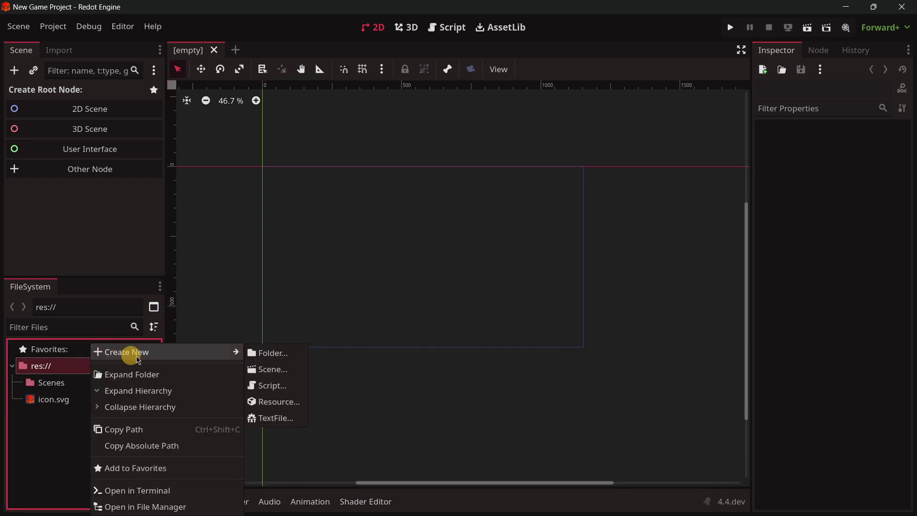
click(273, 356)
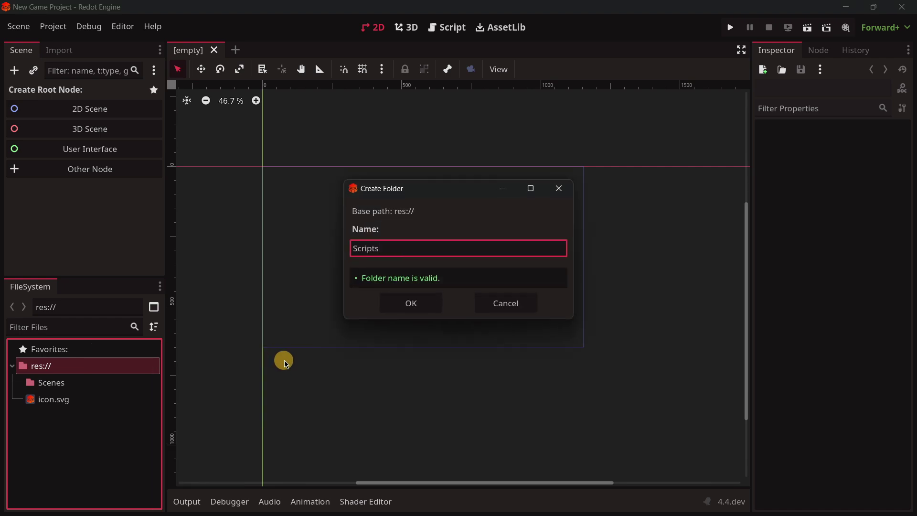
key(Return)
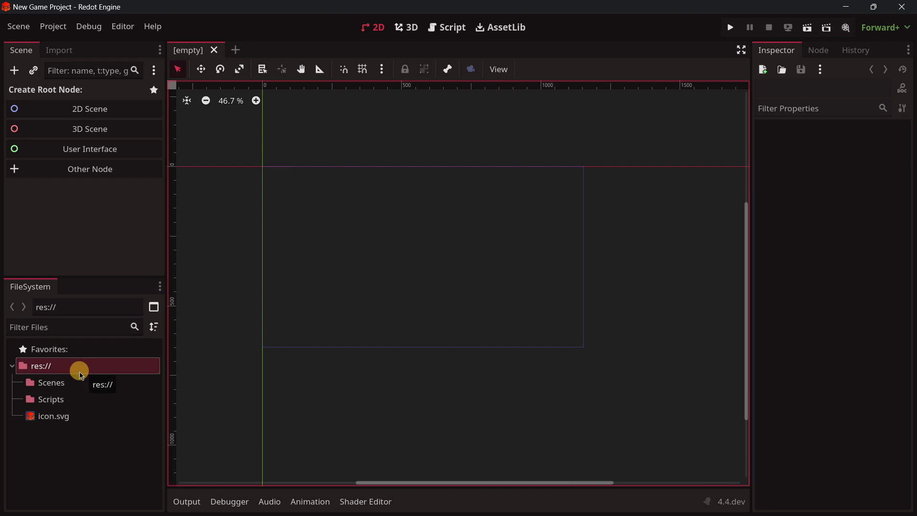
- Create a plain Node as the scene root and rename it Main
click(77, 170)
scroll(438, 234, down, 3)
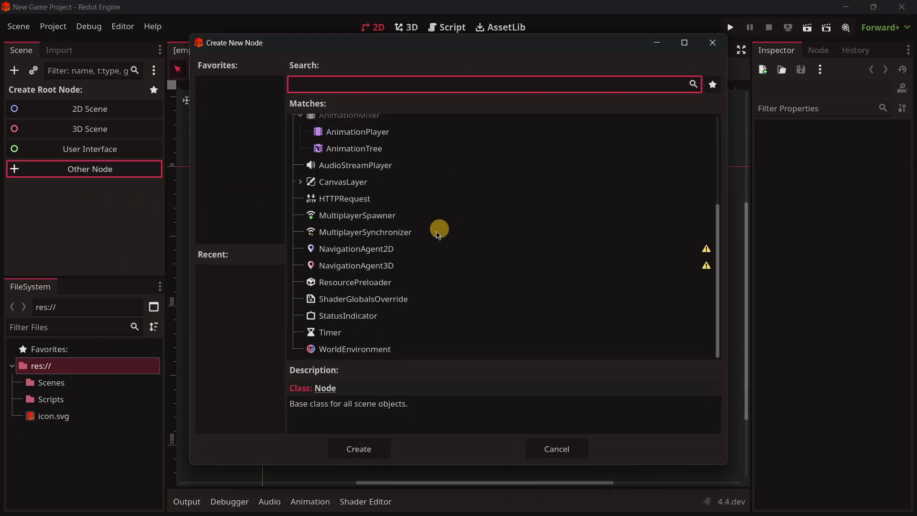
click(439, 234)
click(373, 214)
scroll(387, 229, up, 3)
click(381, 223)
click(354, 192)
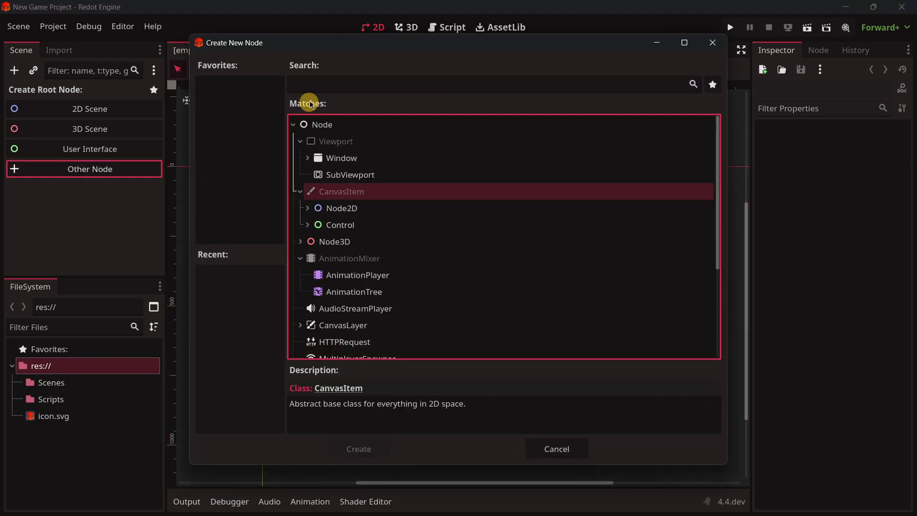
key(shift+Tab)
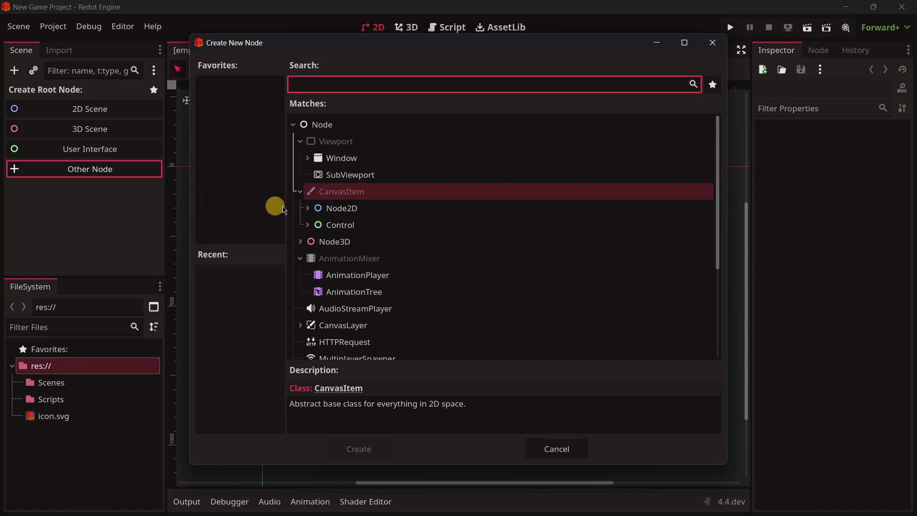
double_click(323, 125)
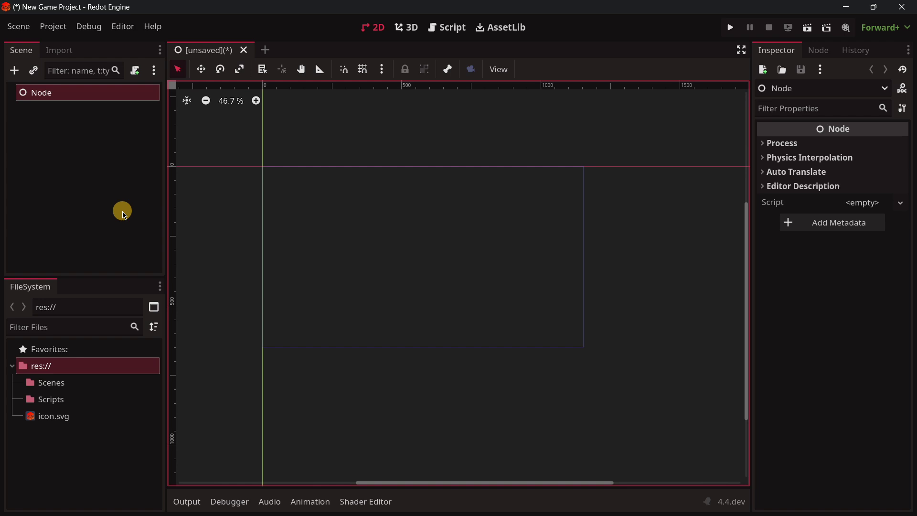
key(F2)
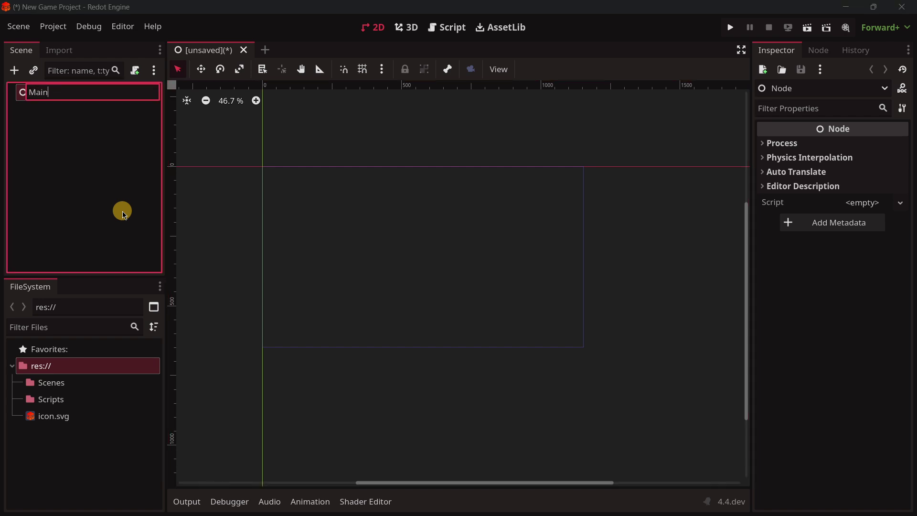
key(Return)
- Save the scene as main.tscn in the Scenes folder
key(ctrl+s)
double_click(301, 169)
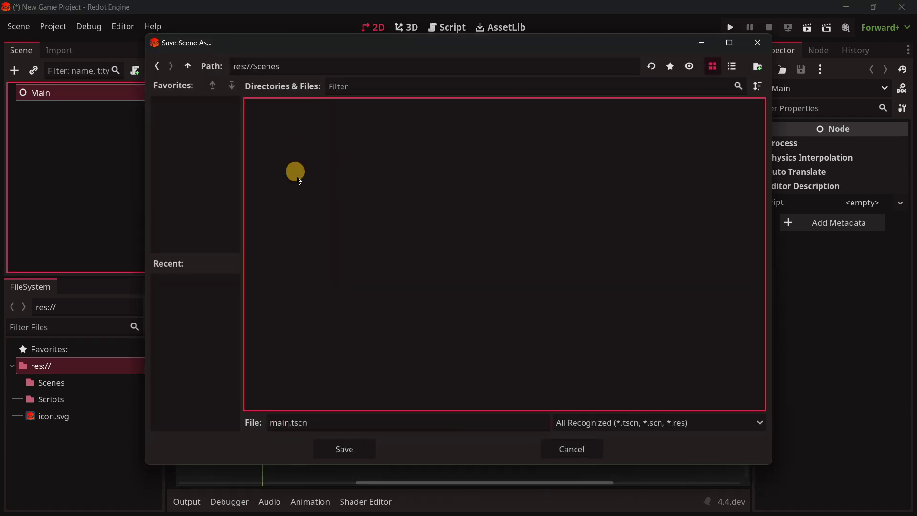
click(335, 447)
- Attach a new main.gd script to Main, stored at res://Scripts/main.gd
click(134, 70)
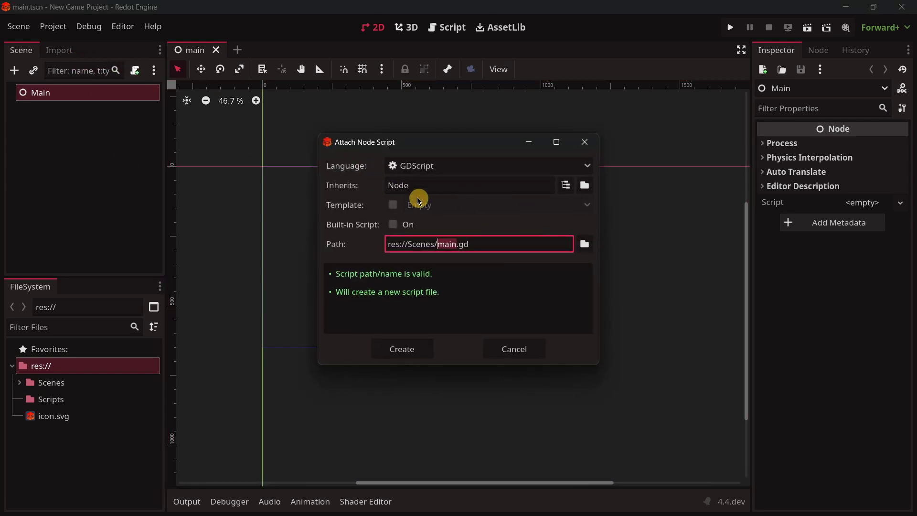
click(581, 244)
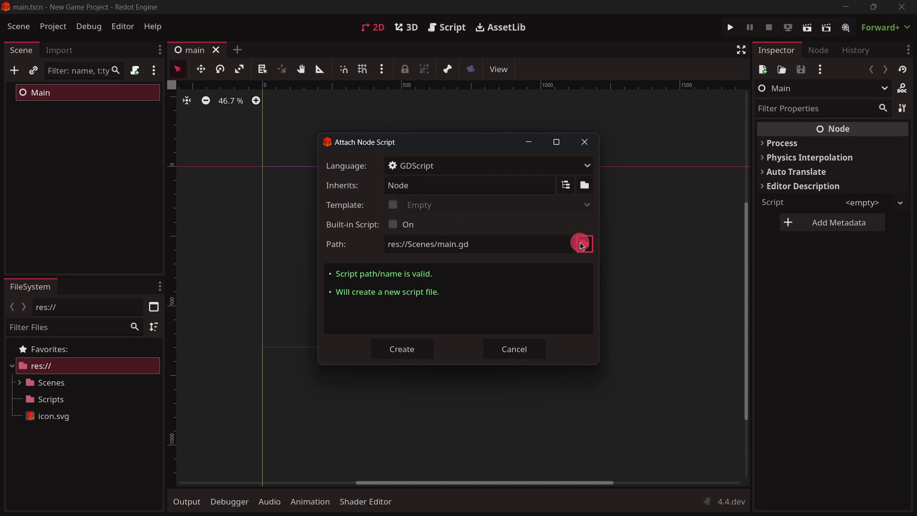
click(188, 66)
double_click(347, 144)
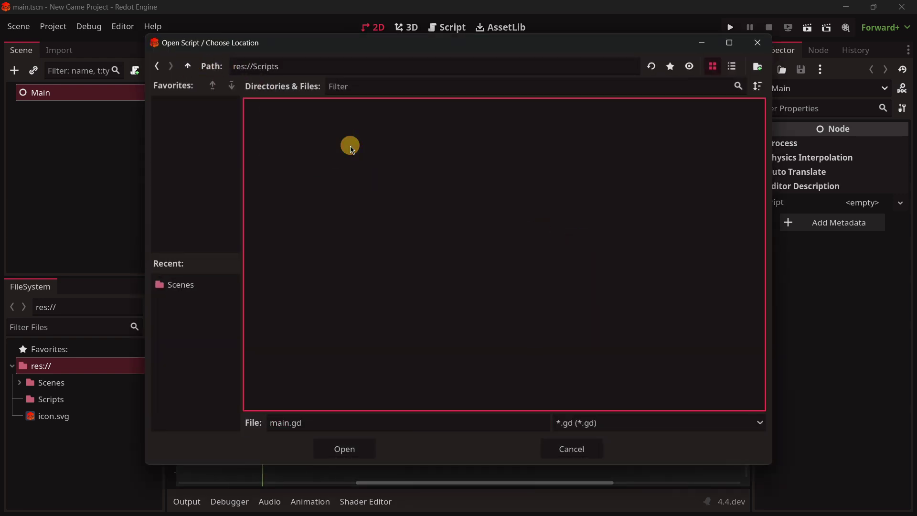
click(354, 446)
click(387, 357)
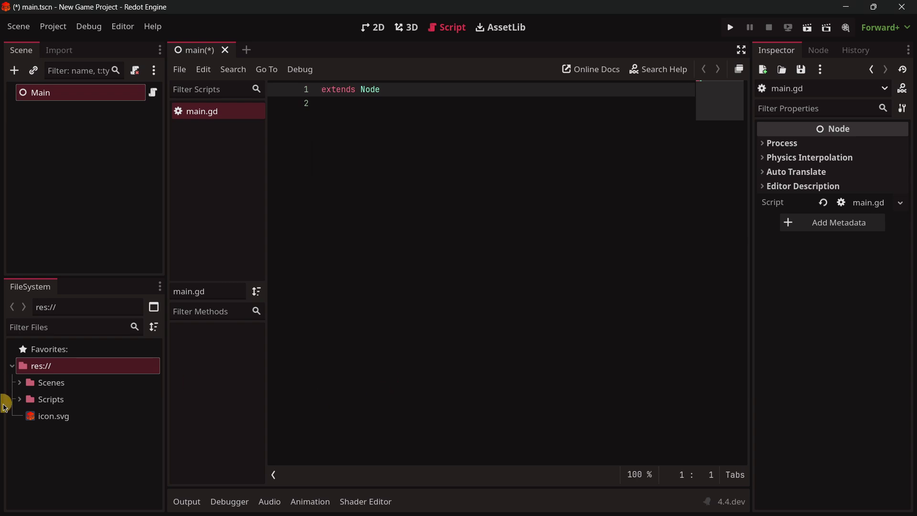
- Expand the Scenes and Scripts folders and add 'func _ready() -> void:' to main.gd via autocomplete
click(19, 399)
click(19, 382)
click(381, 115)
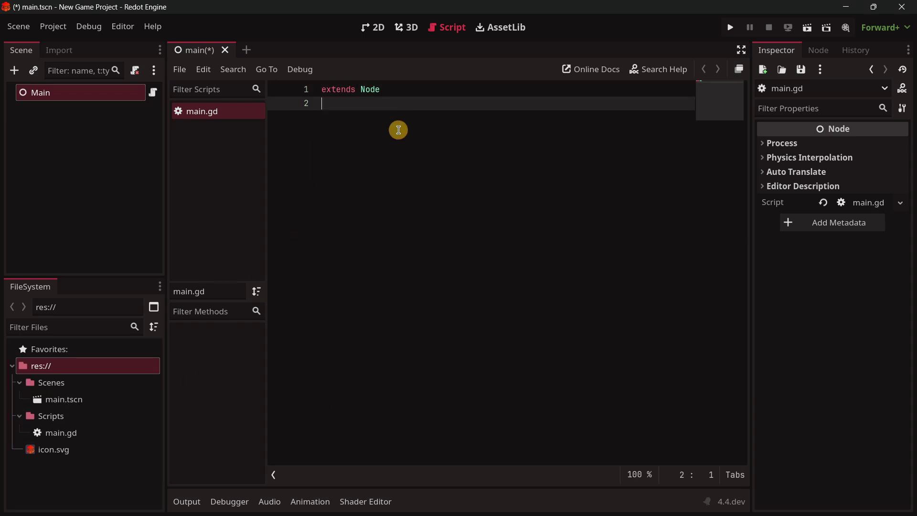
ctrl+scroll(365, 100, up, 1)
ctrl+scroll(364, 100, up, 3)
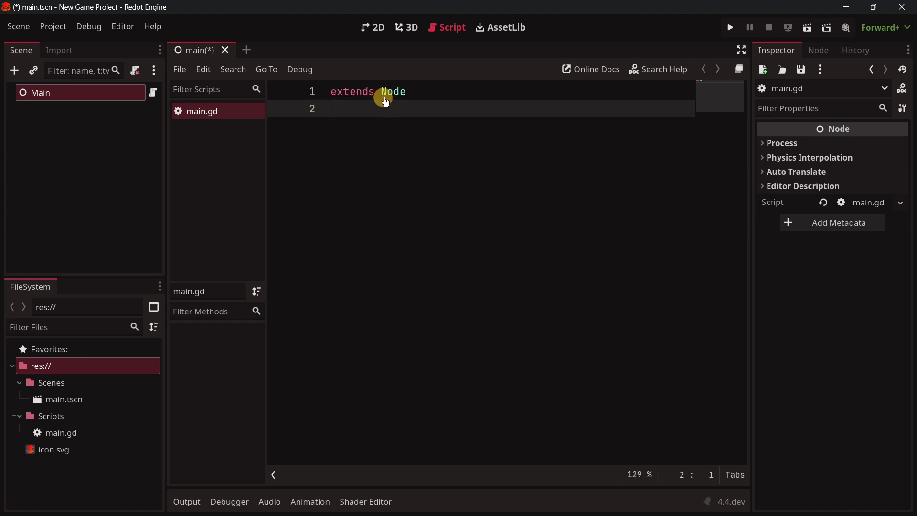
key(Return)
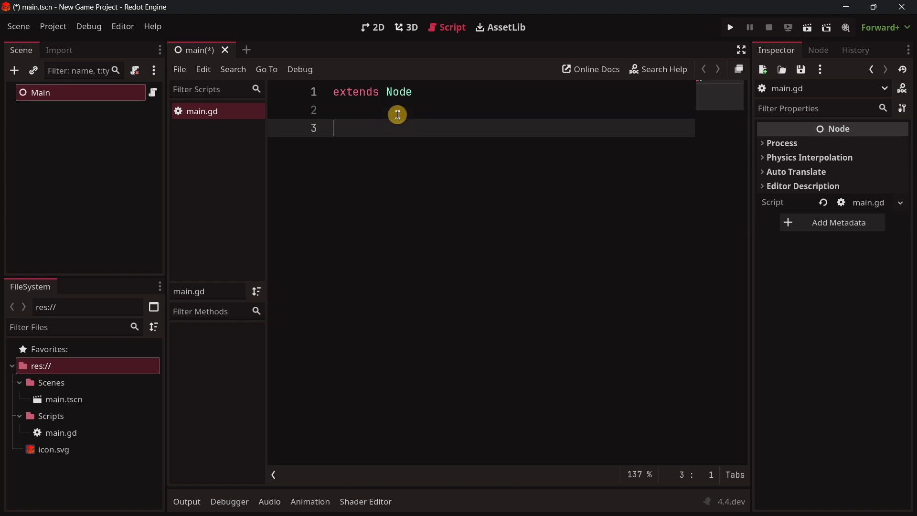
text(func _re)
key(Return)
key(Return)
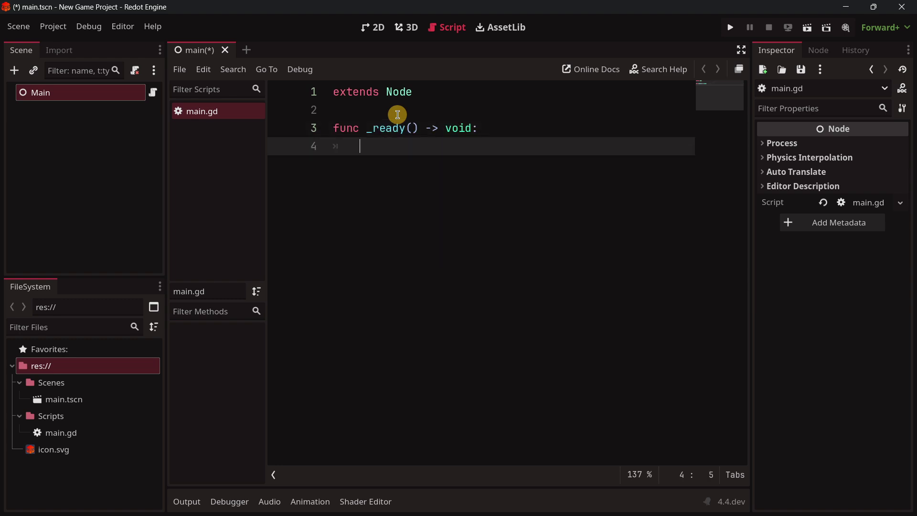
- Place the caret at the end of the _ready declaration, then switch to the Godot window
drag(485, 125, 291, 130)
click(396, 151)
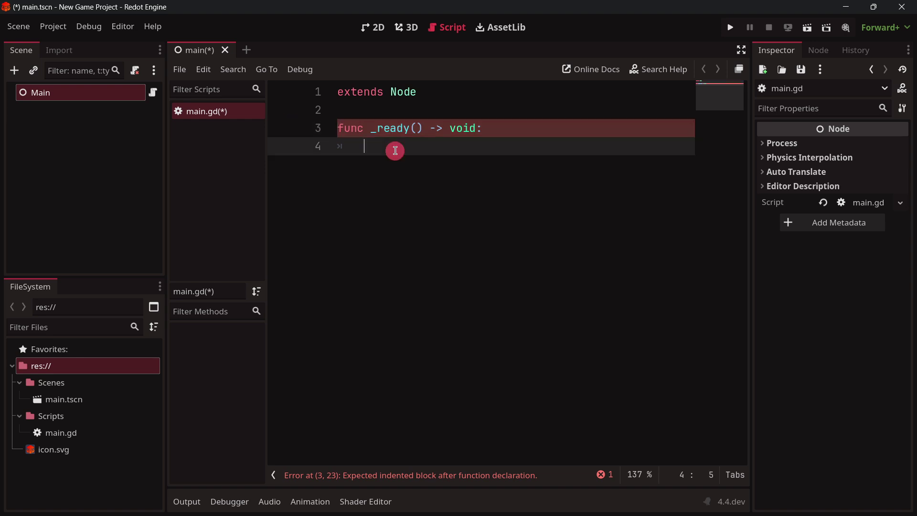
click(322, 126)
click(444, 128)
click(507, 125)
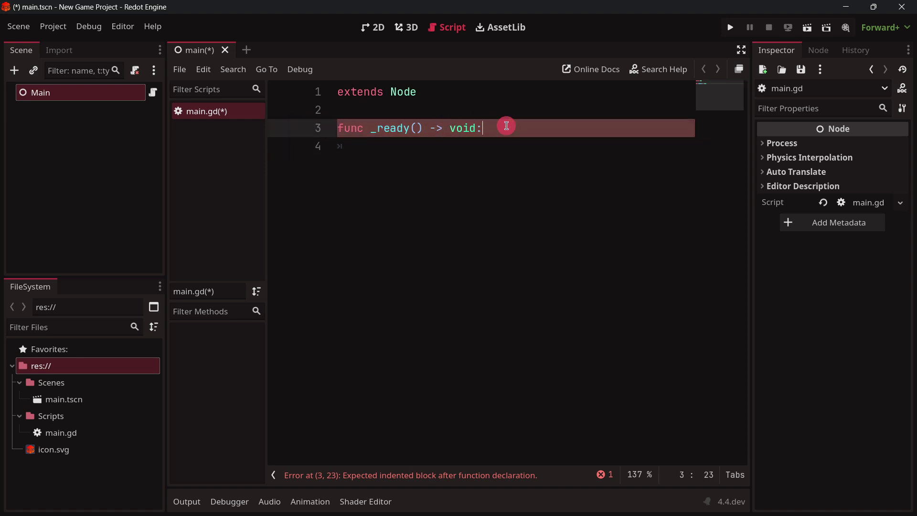
key(alt+Tab)
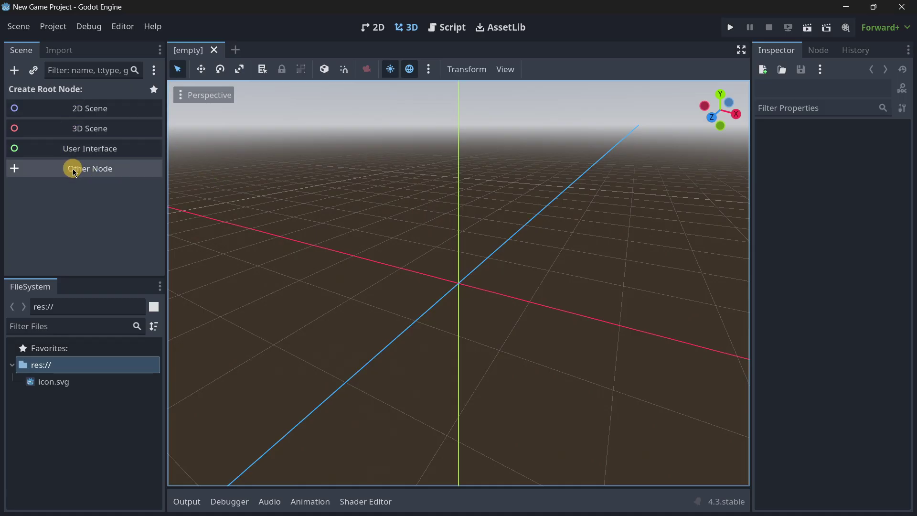
- Make a plain Node the scene root in Godot and attach a new node.gd script
click(89, 165)
double_click(332, 118)
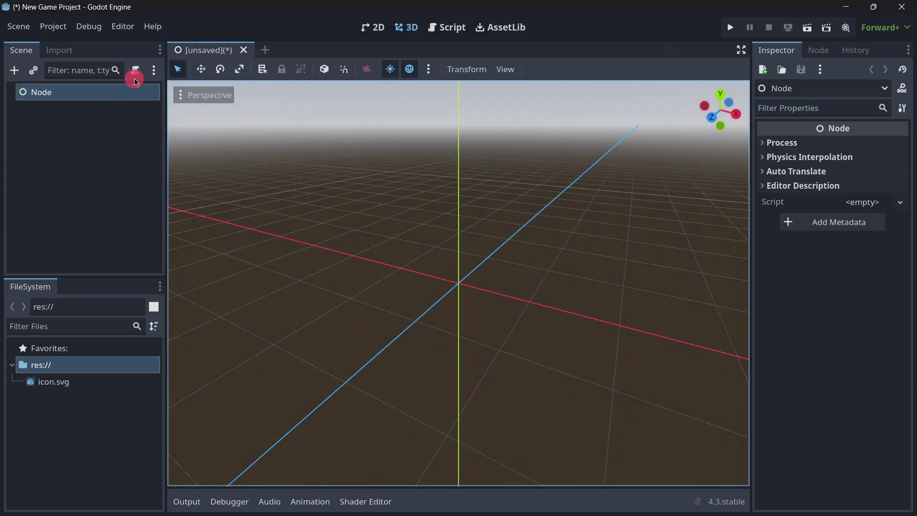
click(134, 72)
click(407, 352)
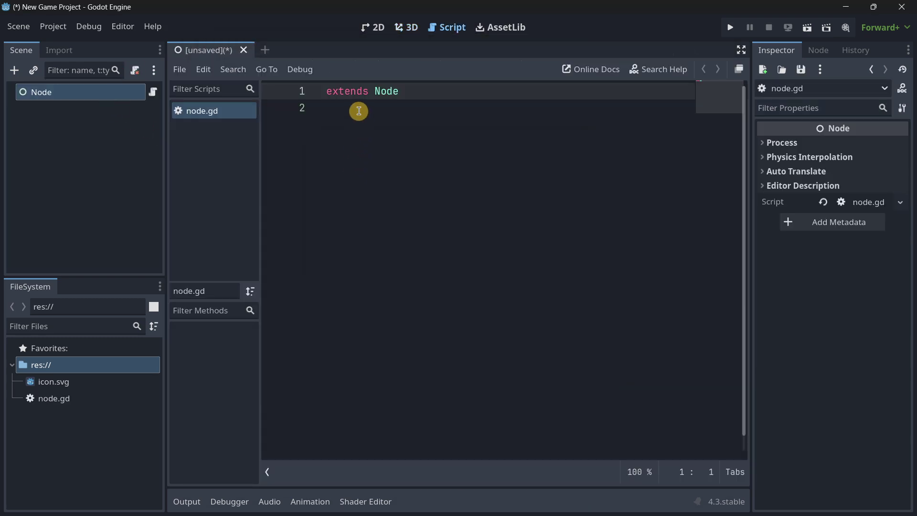
- Add a _ready() function to node.gd, then undo it so only extends Node remains
click(359, 111)
key(Return)
text(func _re)
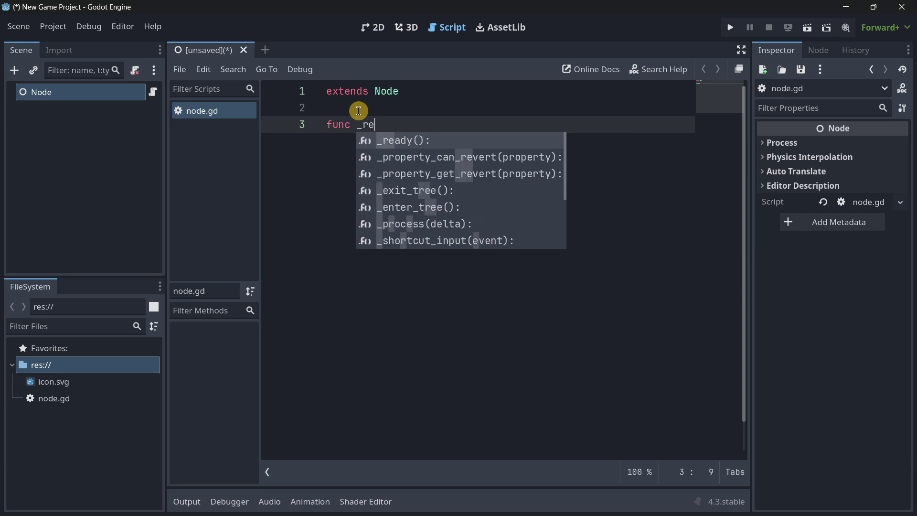
key(Return)
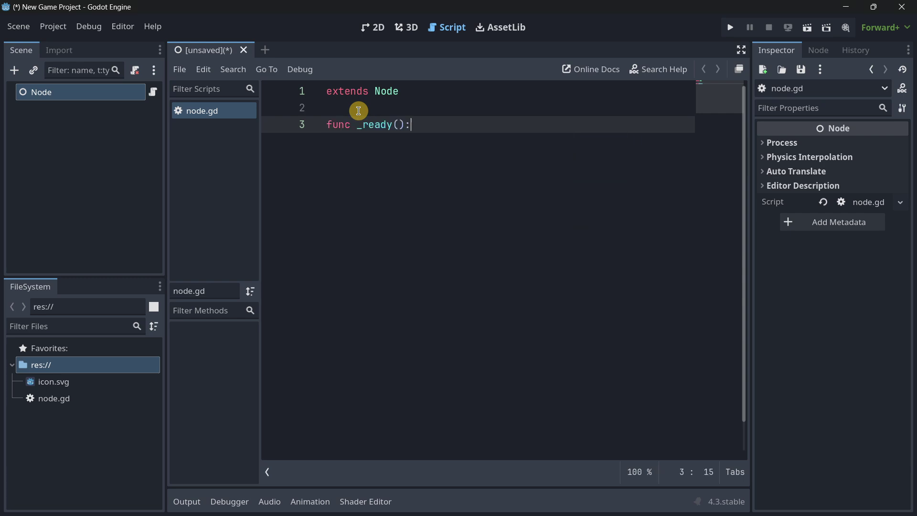
drag(426, 130, 270, 89)
click(420, 125)
key(ctrl+z)
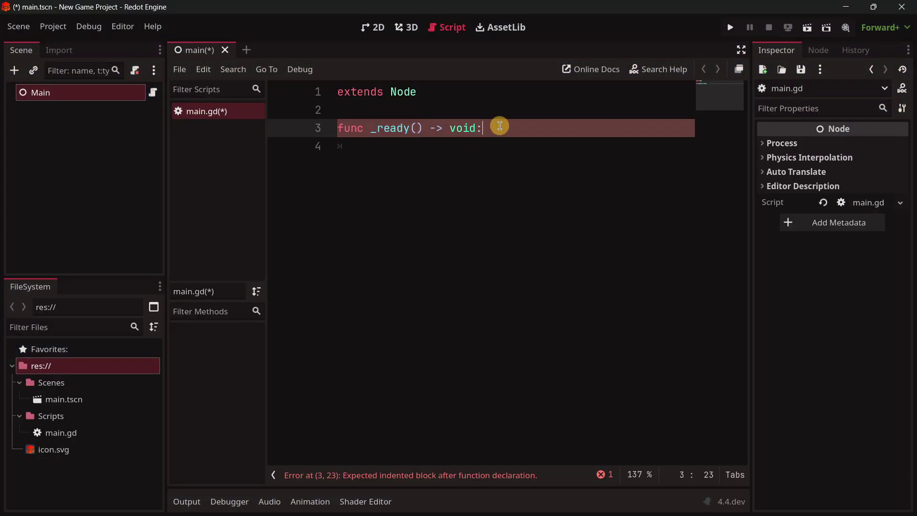
- Add print("Hello Redot!") inside _ready() in main.gd and run the Main scene
key(Return)
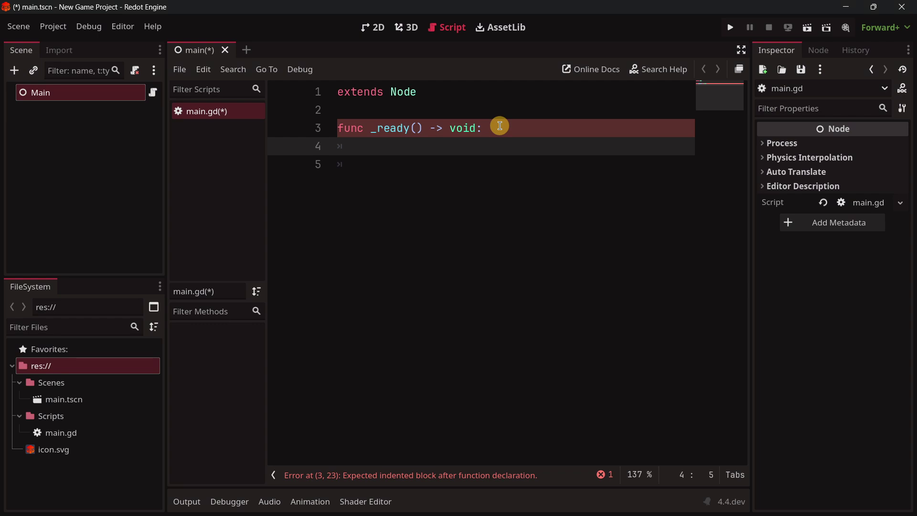
text(print)
key(Down)
key(Down)
key(Down)
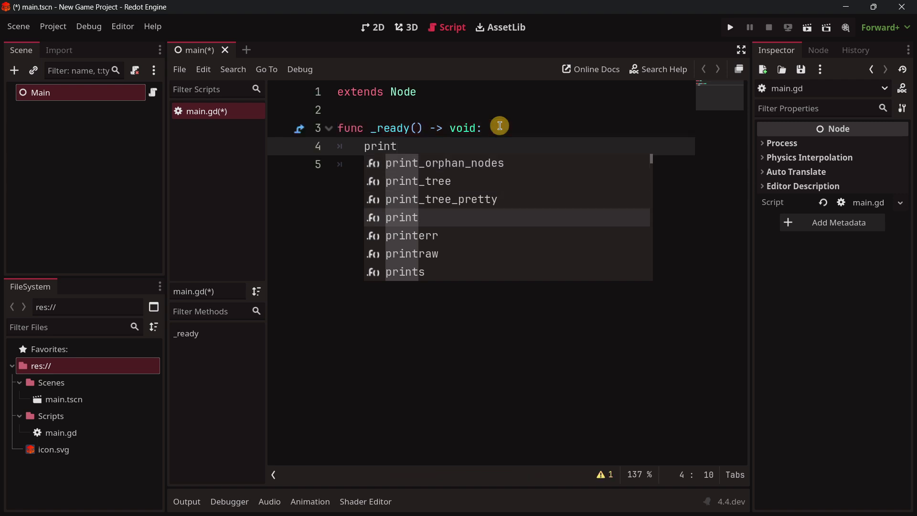
key(Return)
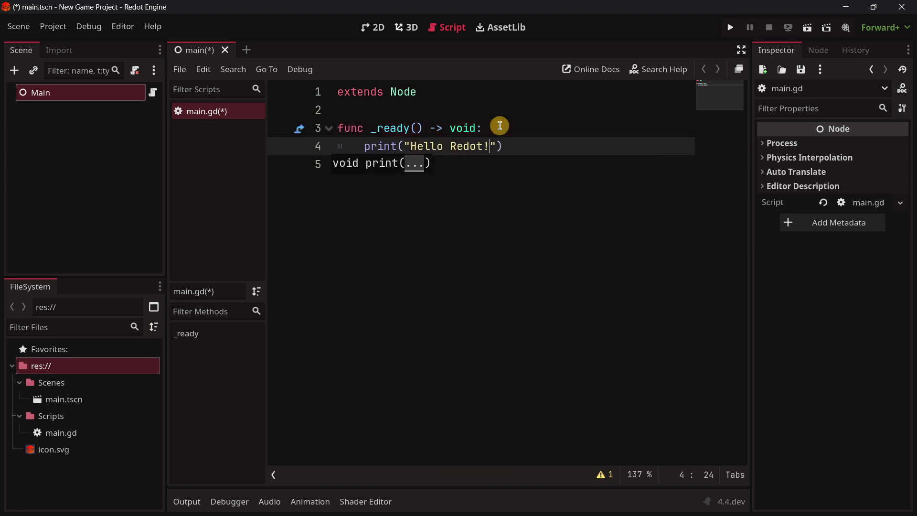
click(502, 147)
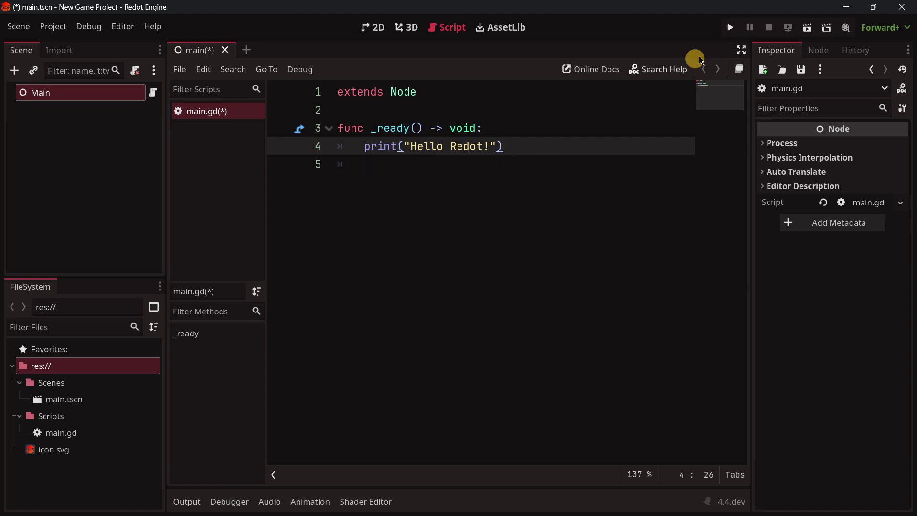
click(807, 27)
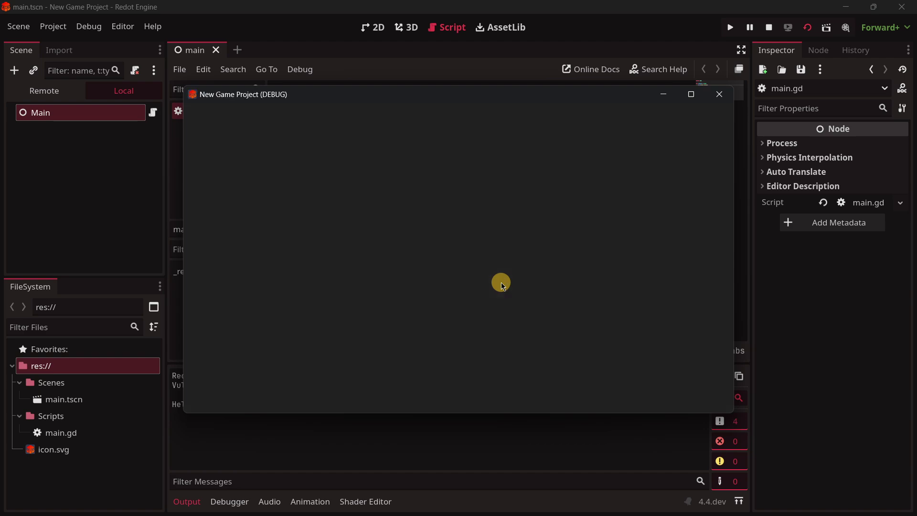
- Close the running game window, leaving 'Hello Redot!' in the output log, and place the caret on line 5
drag(358, 100, 326, 108)
click(705, 108)
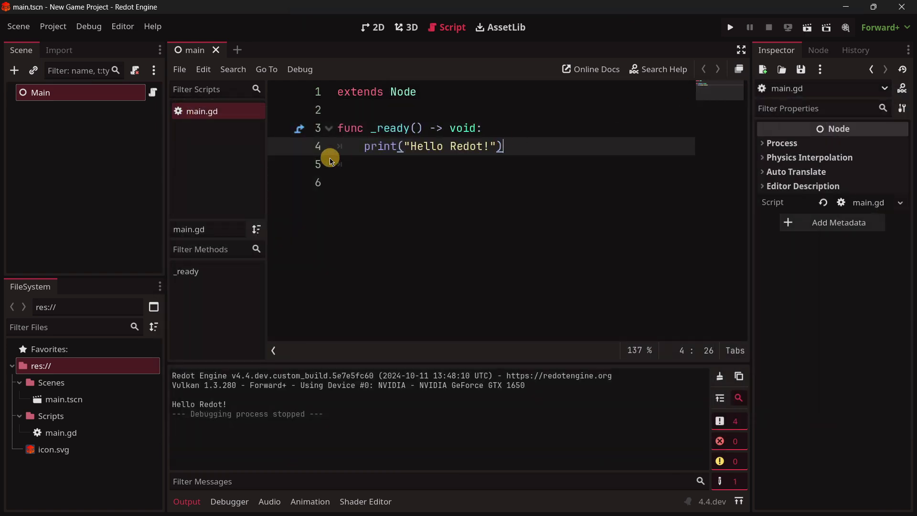
click(365, 159)
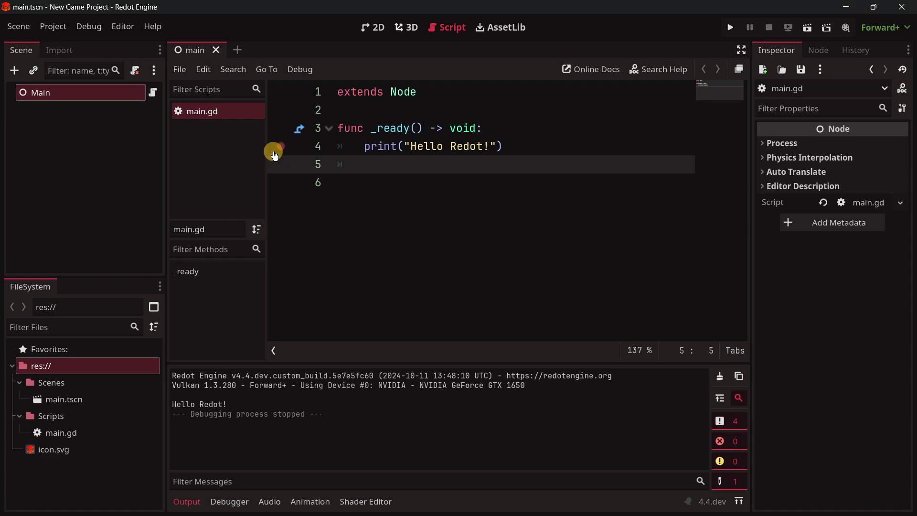
- In the 3D workspace, orbit the view and open then close the Preview Sun/Environment menu
click(392, 27)
scroll(432, 182, down, 5)
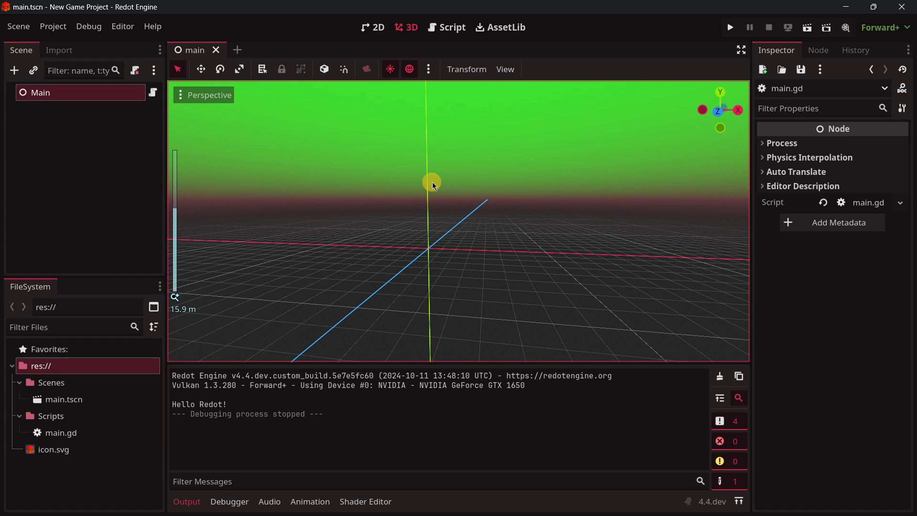
middle_drag(432, 182, 456, 249)
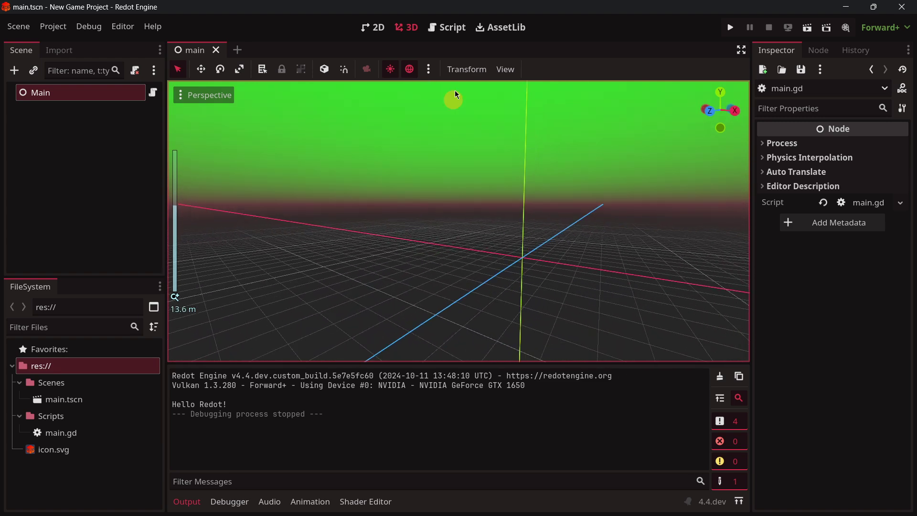
click(429, 69)
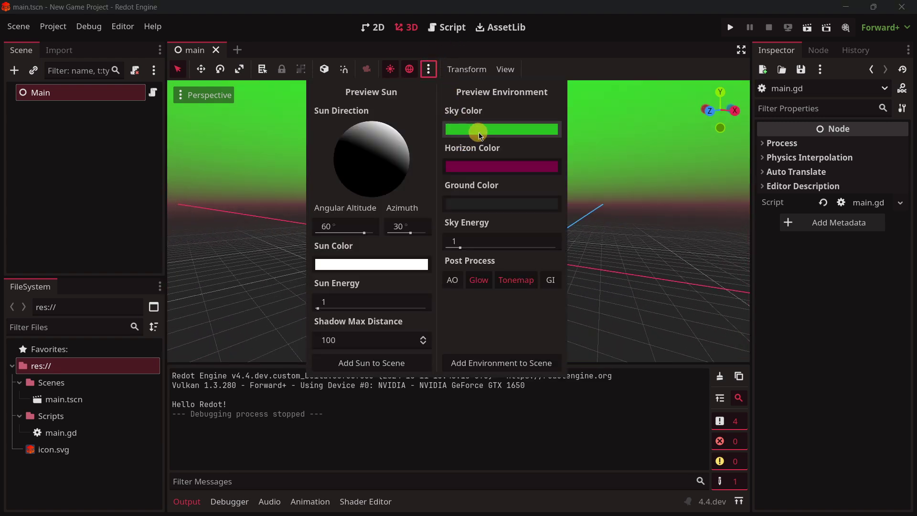
click(432, 68)
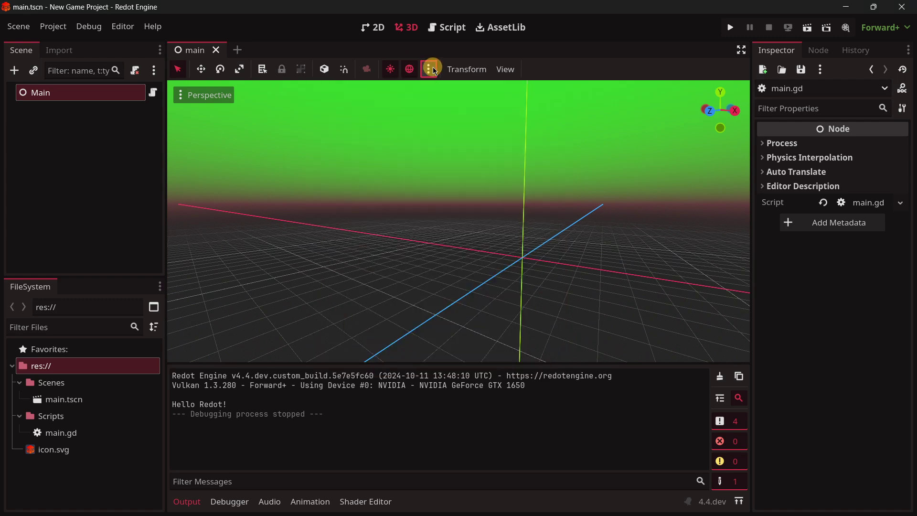
- Back in 2D, run the project, dismiss the no-main-scene prompt, run the Main scene, then close it
click(361, 32)
scroll(395, 162, down, 5)
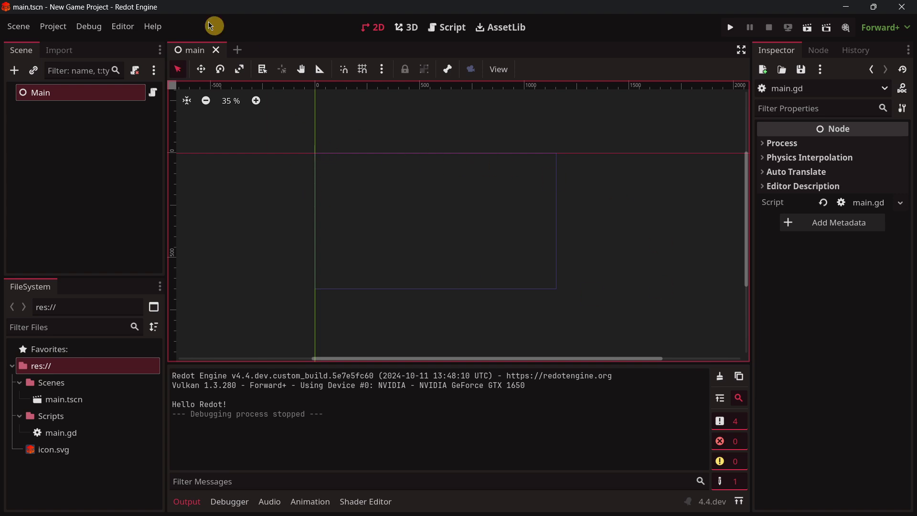
click(732, 28)
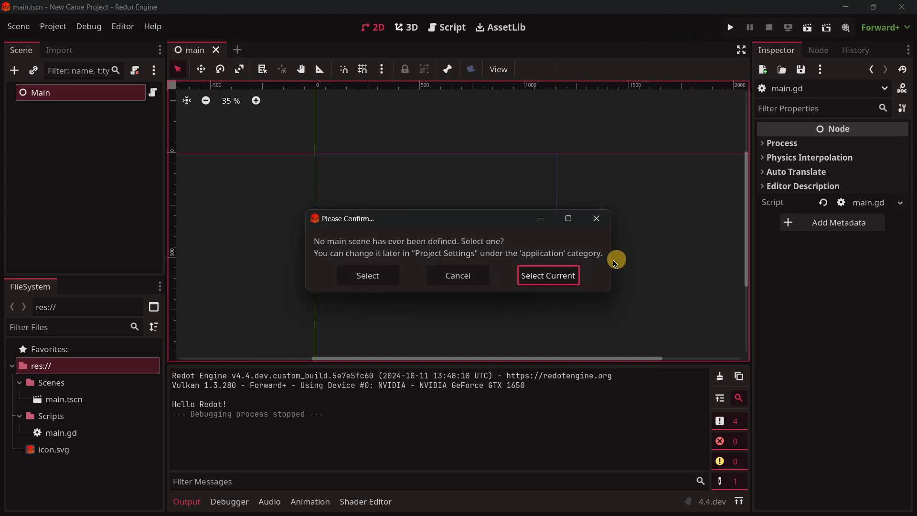
click(593, 217)
click(812, 28)
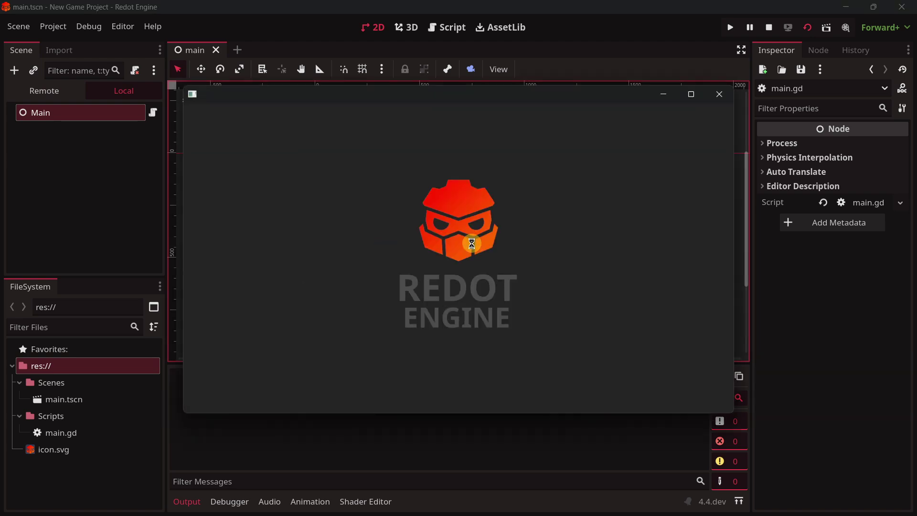
click(718, 92)
- Run the Main scene twice more, closing the game window each time
click(815, 29)
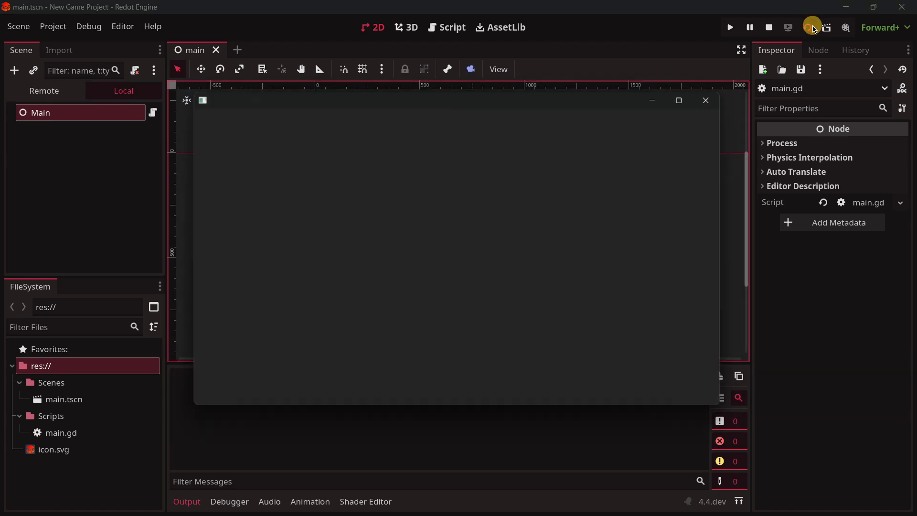
click(724, 95)
click(808, 32)
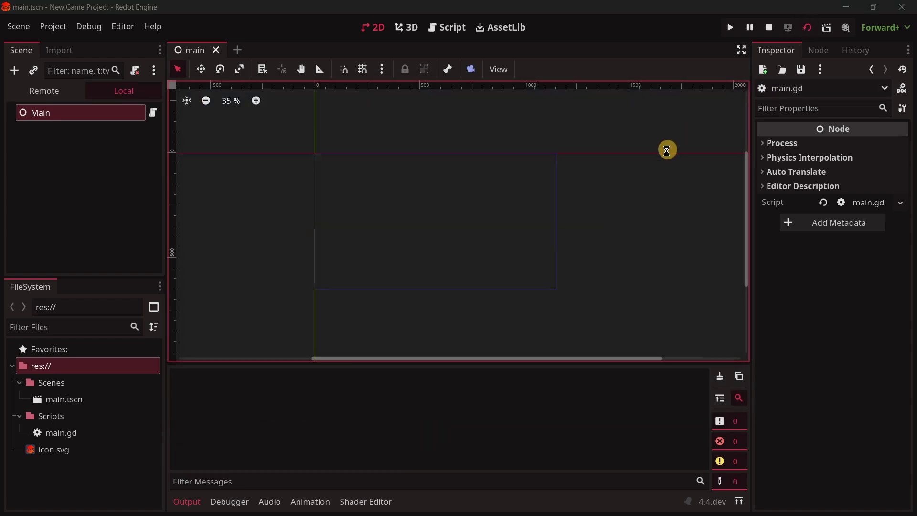
click(720, 92)
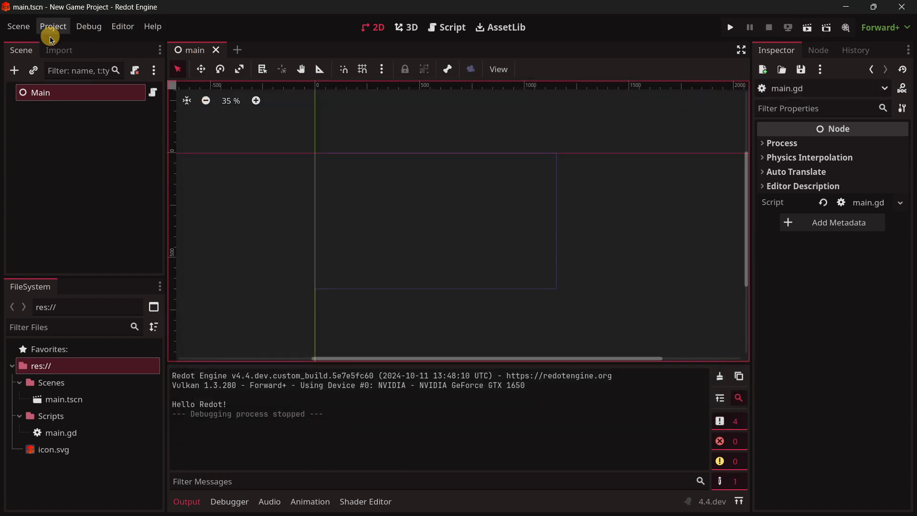
- In Editor Settings > Interface > Theme, darken the Accent Color to a deeper red
click(122, 26)
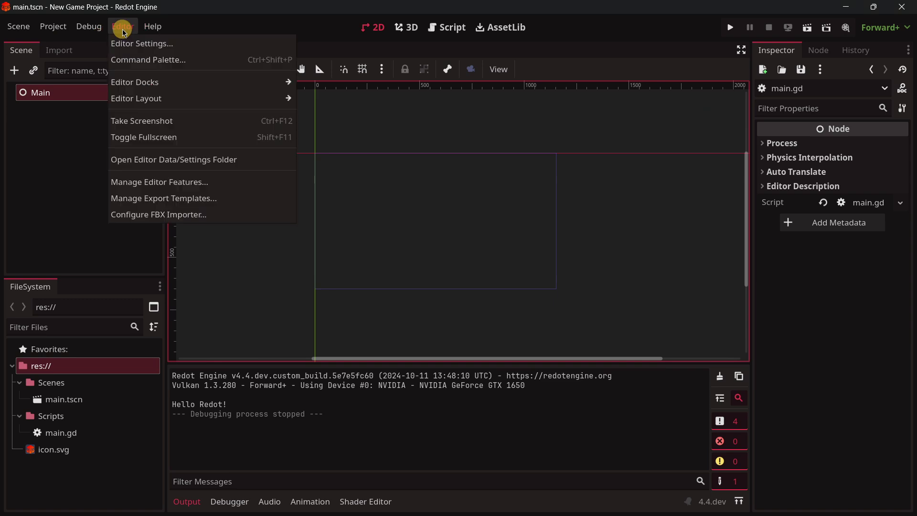
click(118, 53)
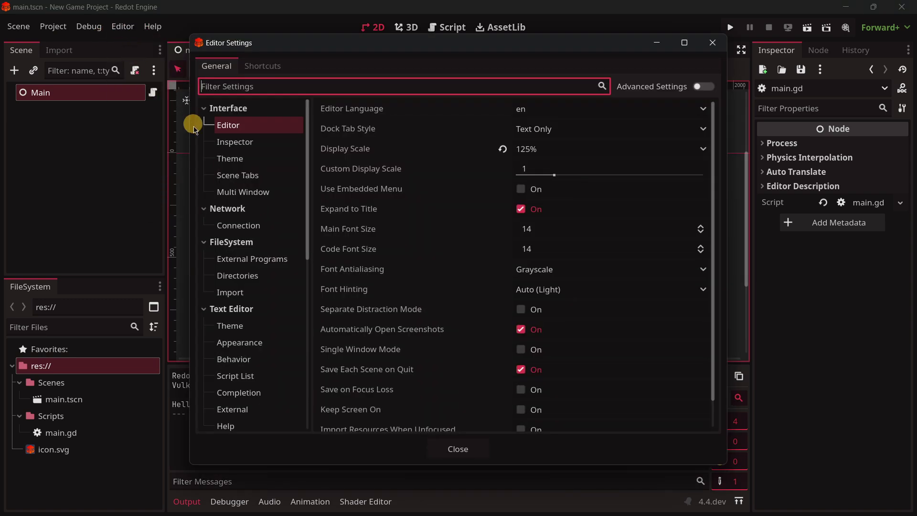
click(232, 158)
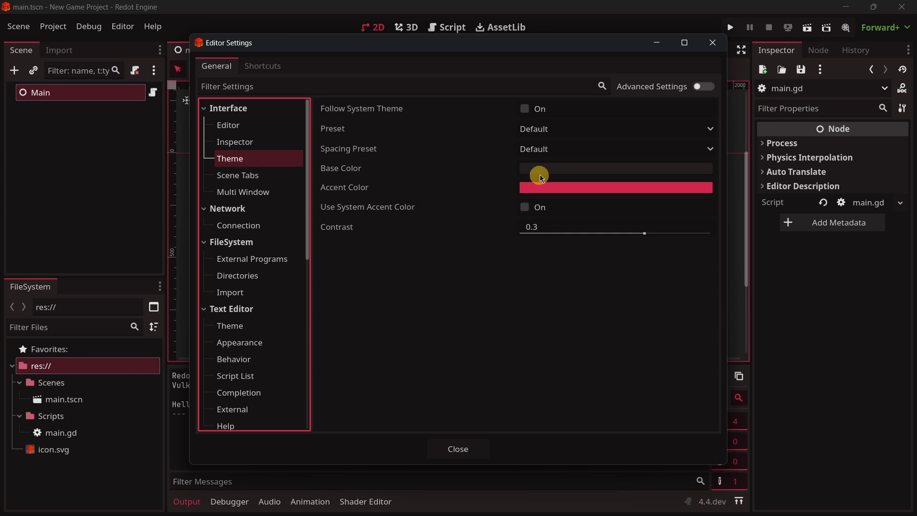
click(548, 189)
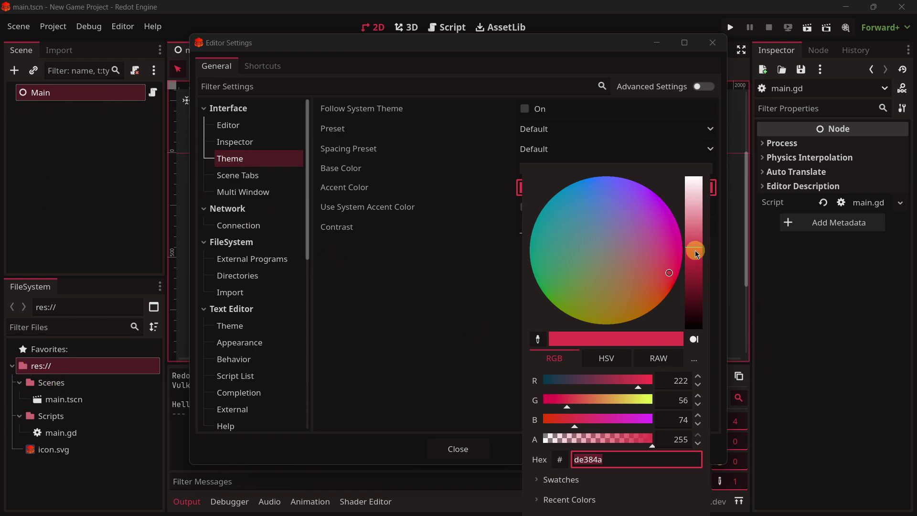
drag(694, 247, 698, 267)
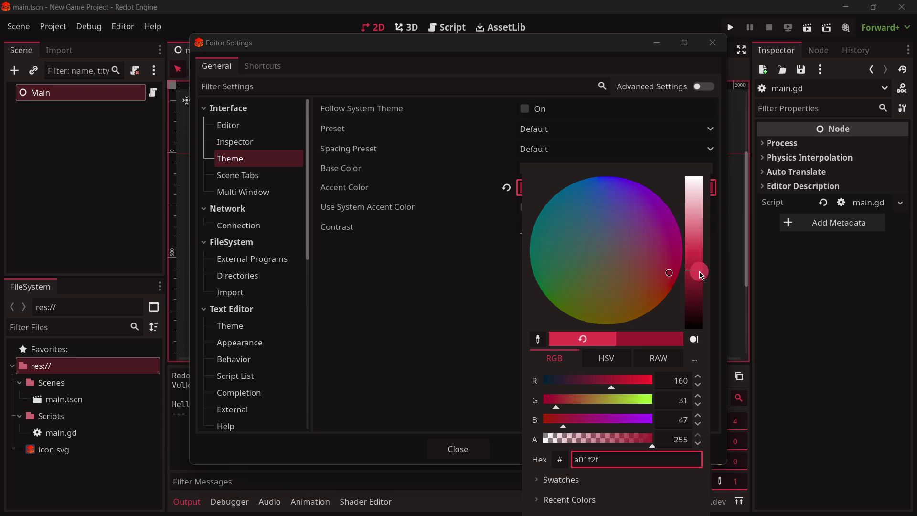
click(331, 343)
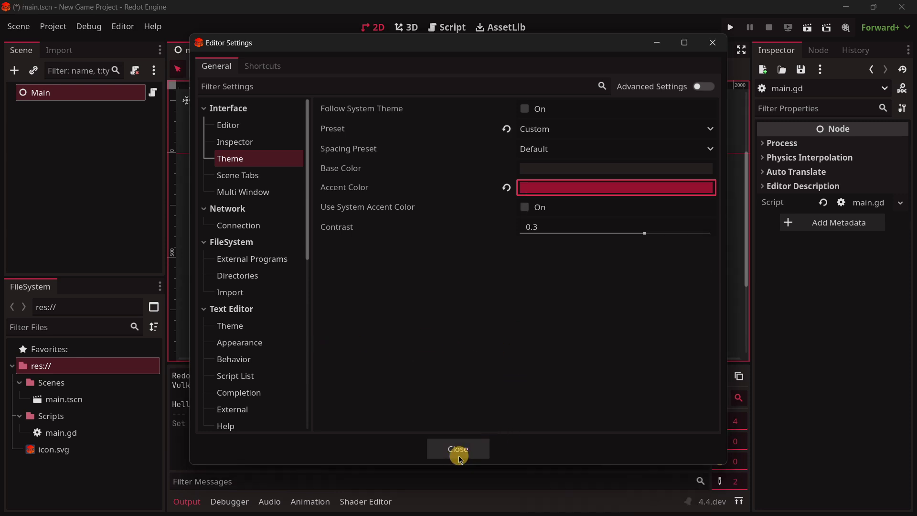
- Change the Accent Color to blue, then revert it to the default red
click(535, 192)
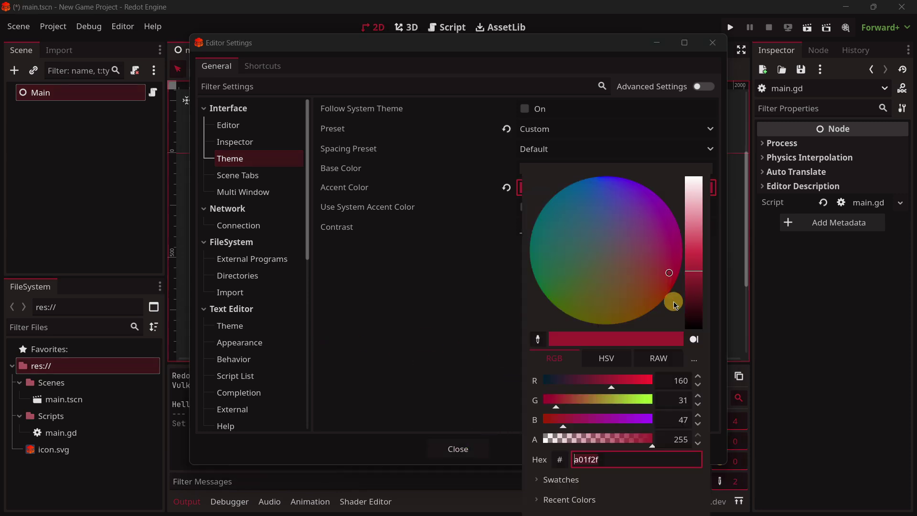
drag(644, 252, 594, 180)
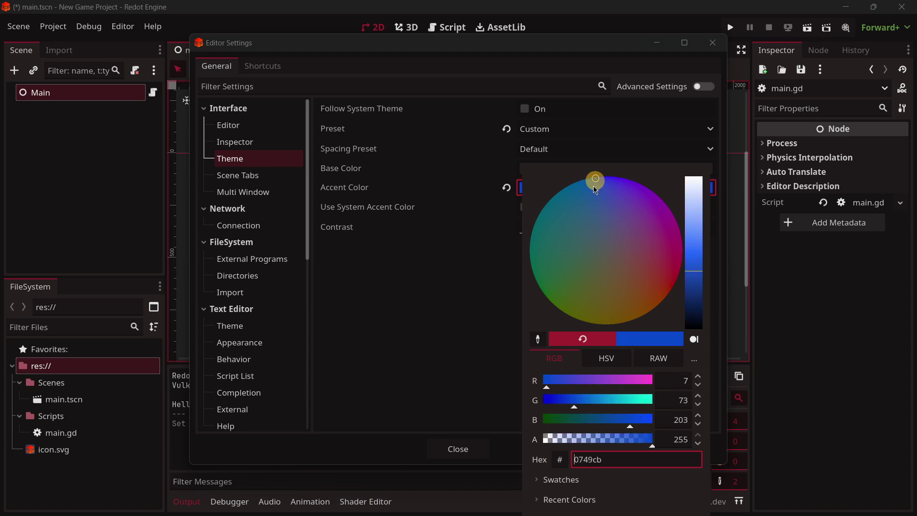
click(477, 268)
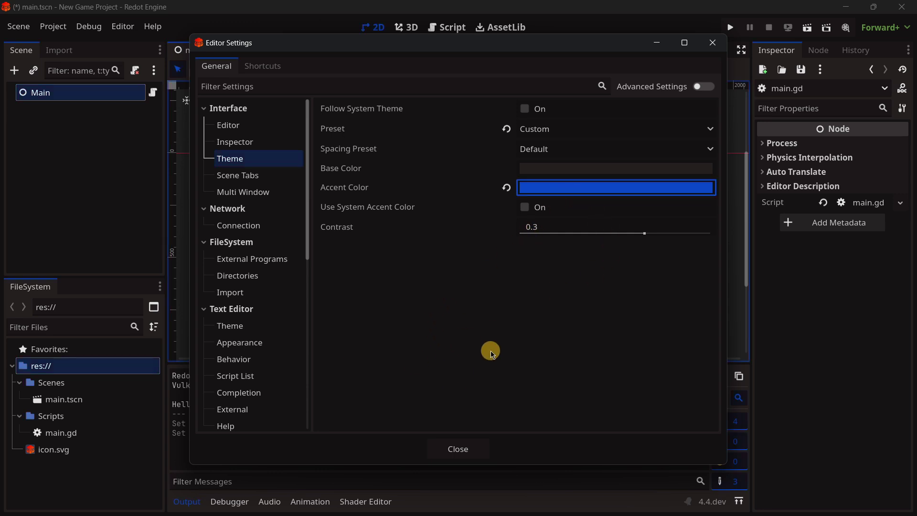
click(507, 188)
mouse_move(553, 187)
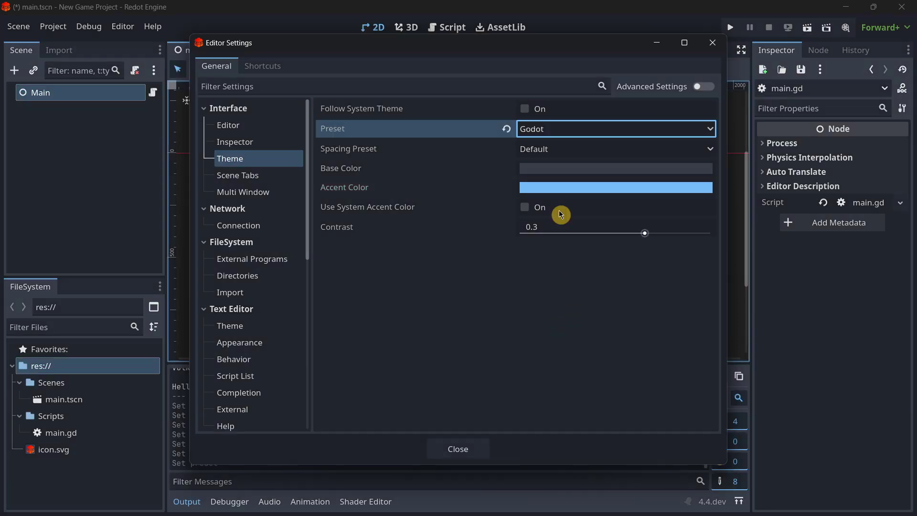
- Set the Theme Preset to Godot and compare it against the Godot Engine window
click(537, 129)
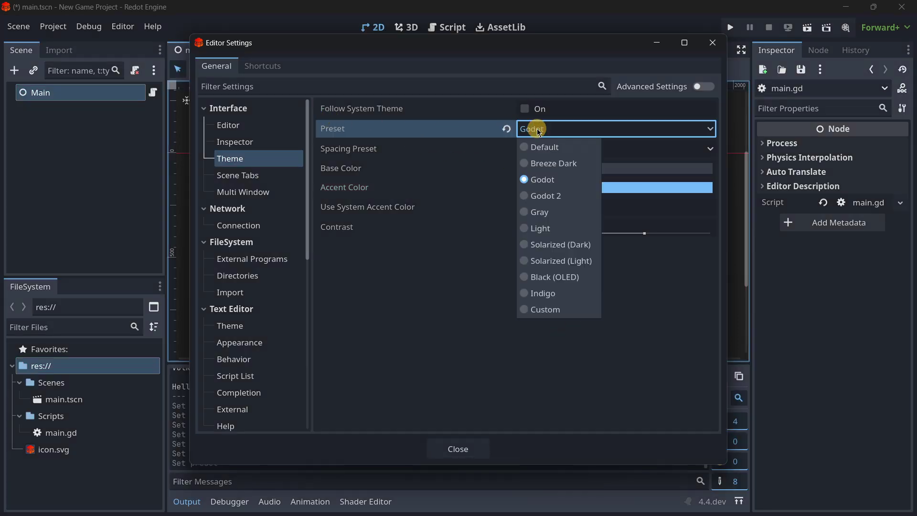
click(536, 186)
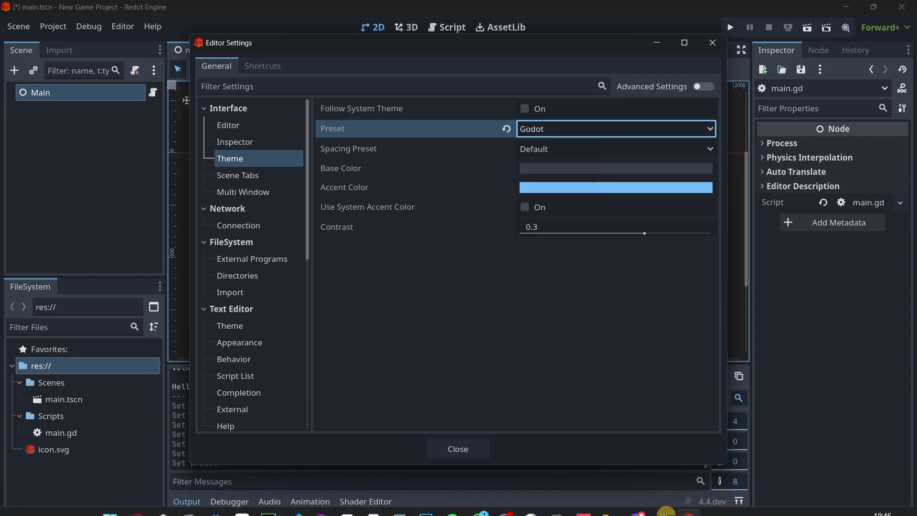
click(663, 503)
click(685, 503)
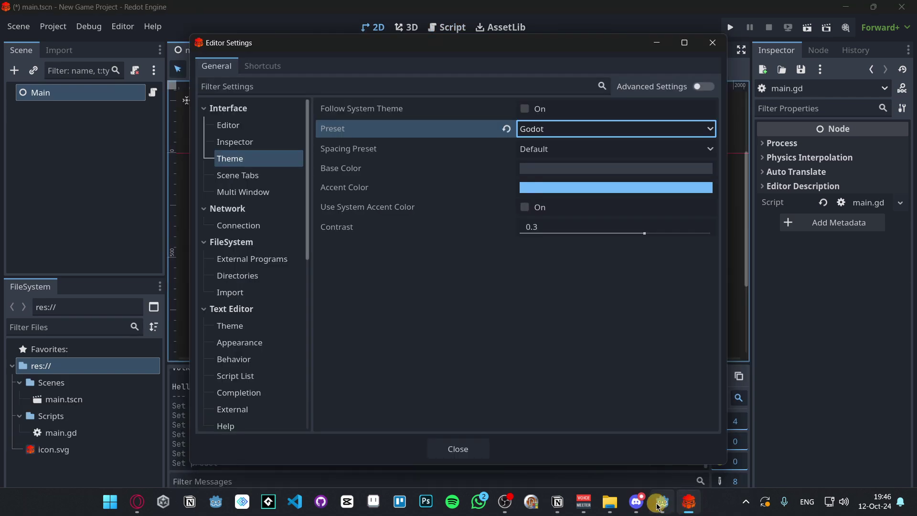
click(659, 506)
click(687, 505)
click(669, 508)
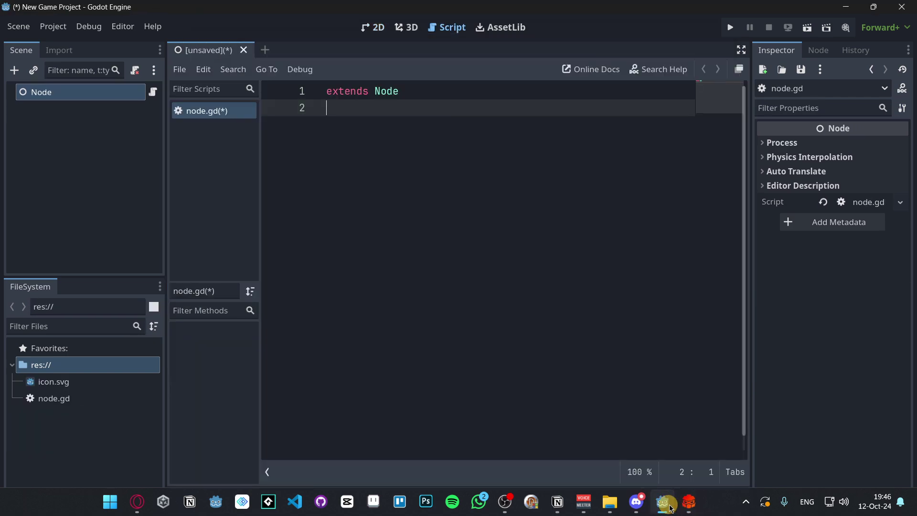
click(688, 504)
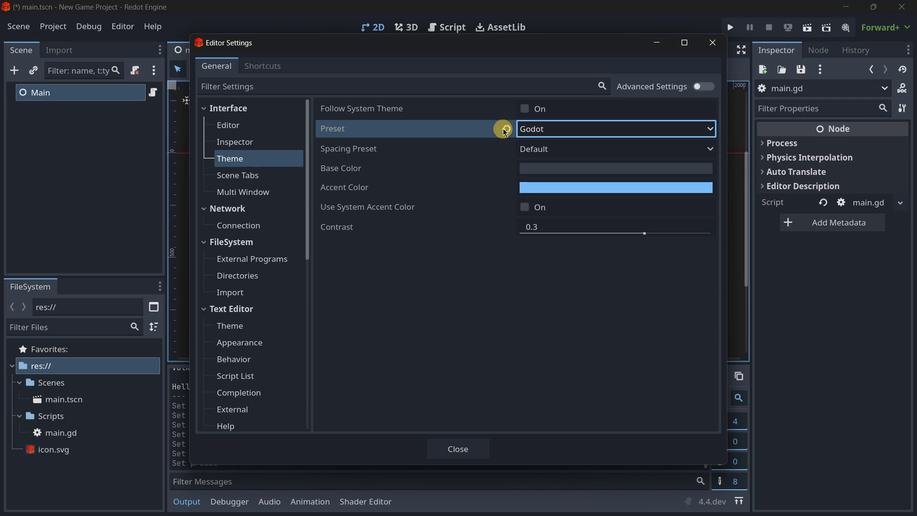
- Return the Theme Preset to Default and close Editor Settings
click(528, 130)
click(537, 148)
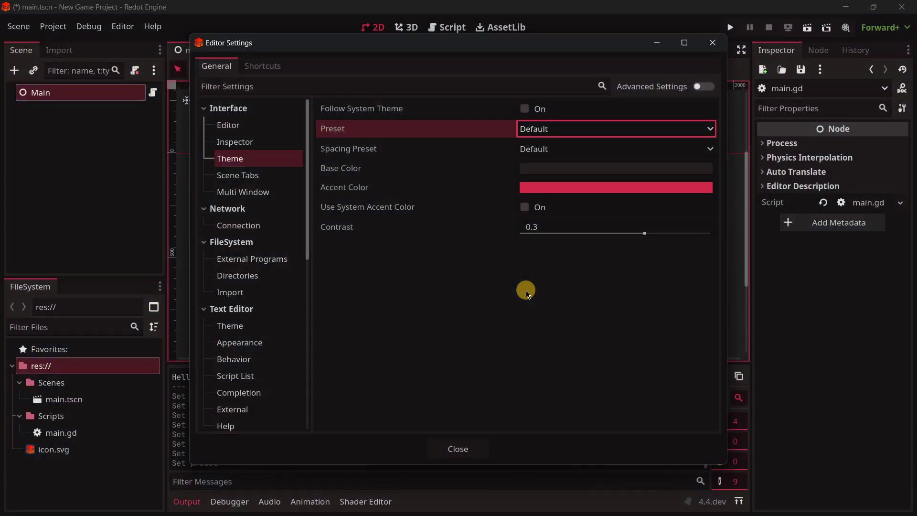
click(480, 449)
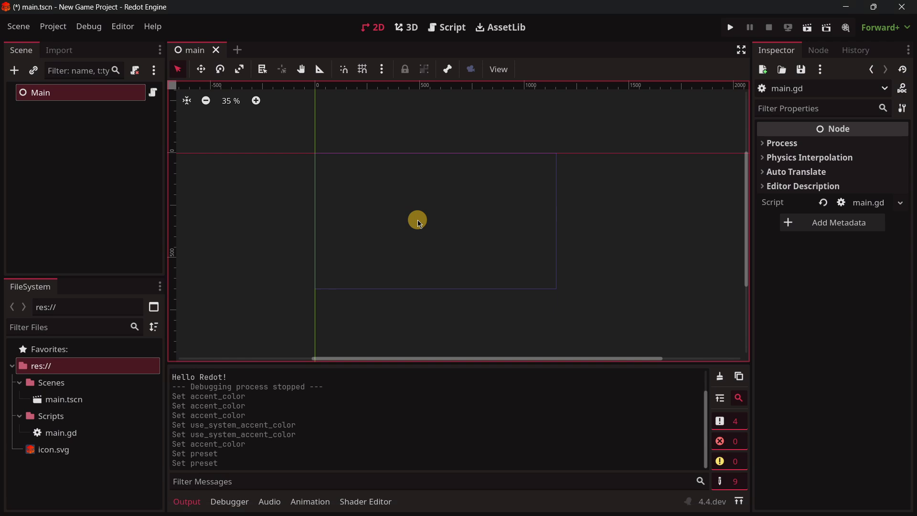
- In Discord, read the #announcements post, highlighting its discord-feedback channel mention
click(636, 508)
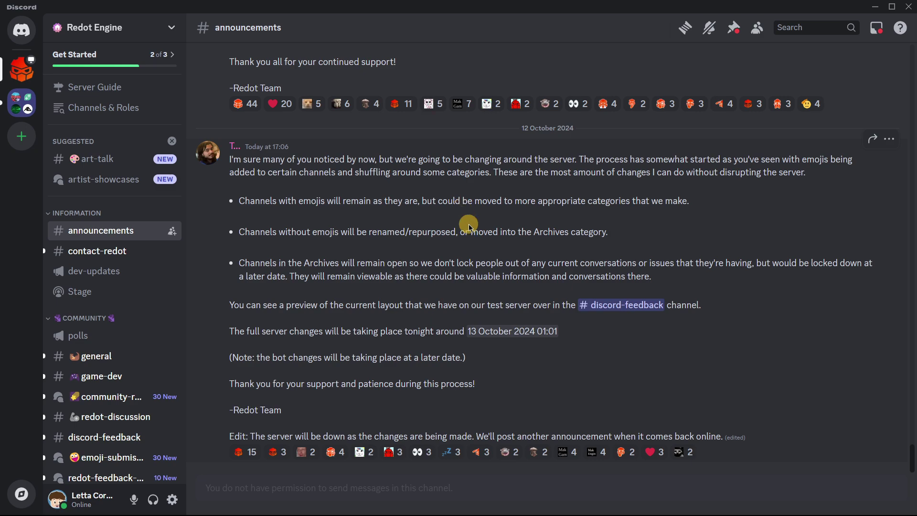
scroll(468, 227, up, 5)
scroll(468, 227, down, 5)
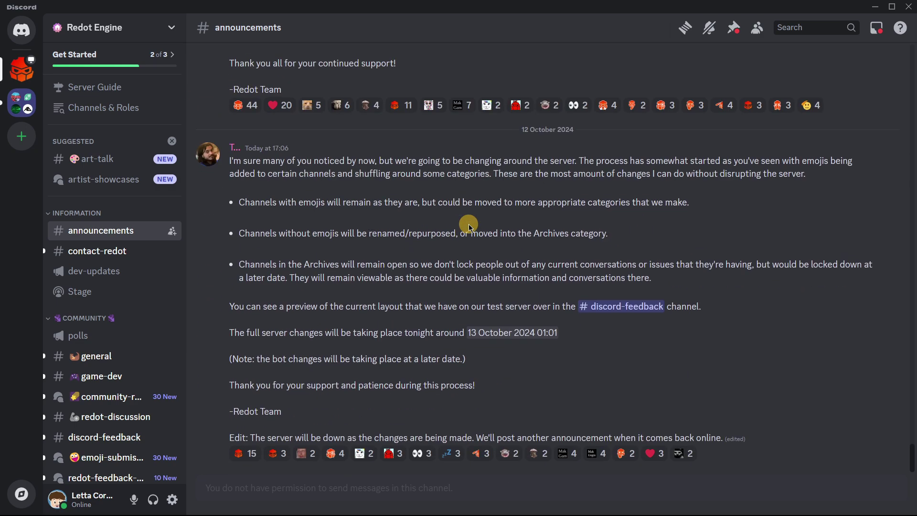
drag(552, 306, 705, 306)
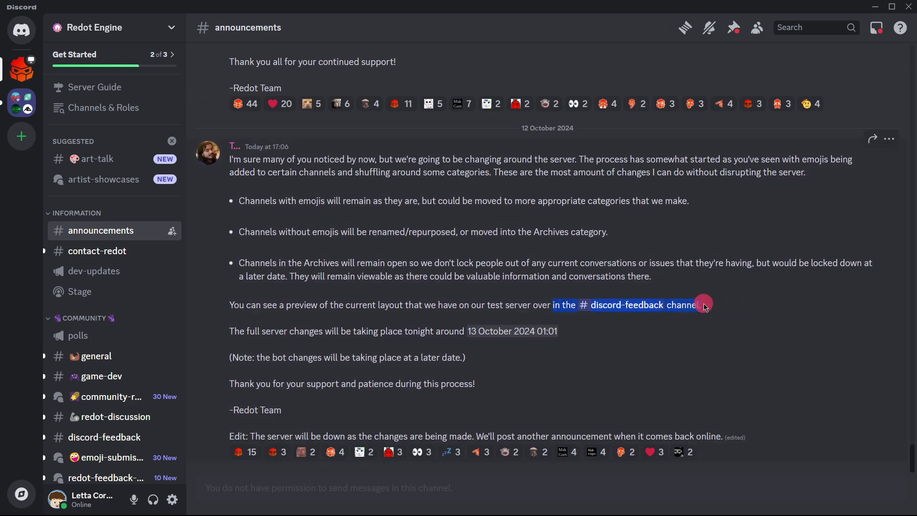
click(706, 306)
scroll(84, 301, down, 3)
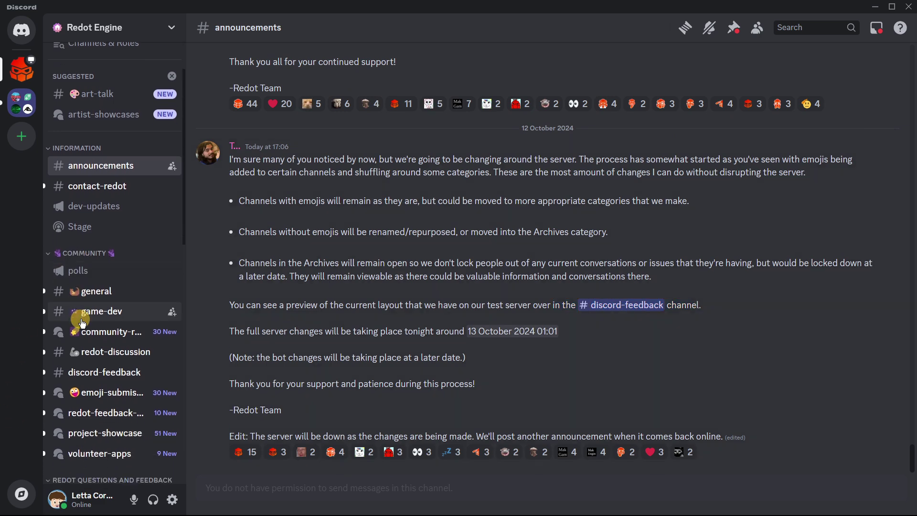
- Browse the Redot Engine server's channel list and open then close the server menu
mouse_move(85, 238)
scroll(86, 239, down, 5)
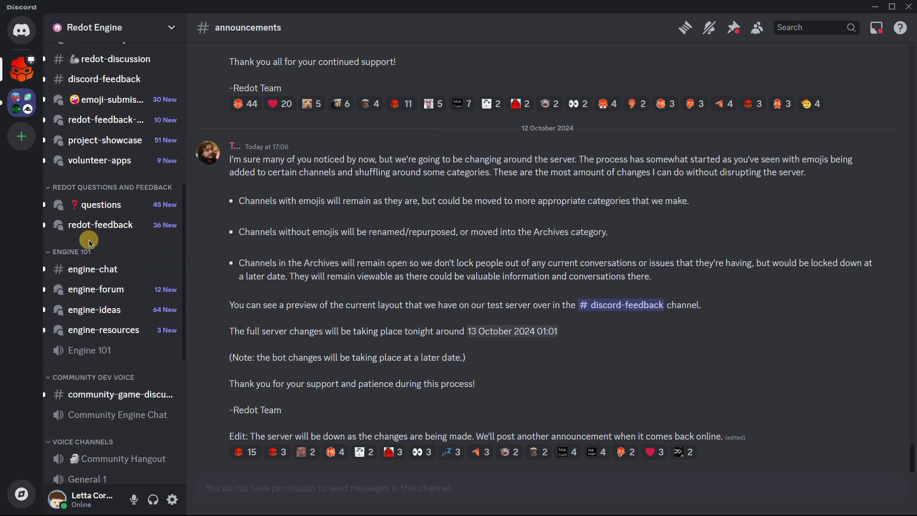
scroll(72, 267, up, 5)
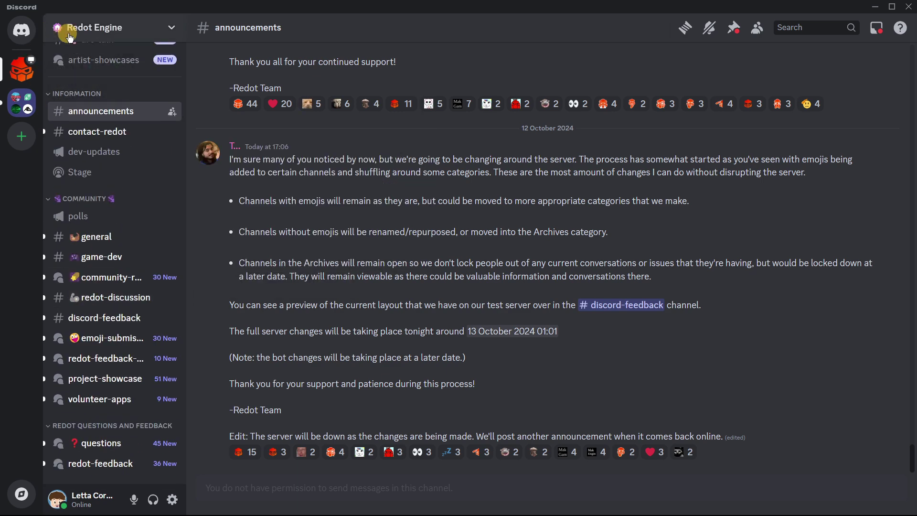
click(106, 29)
click(106, 30)
scroll(74, 215, up, 3)
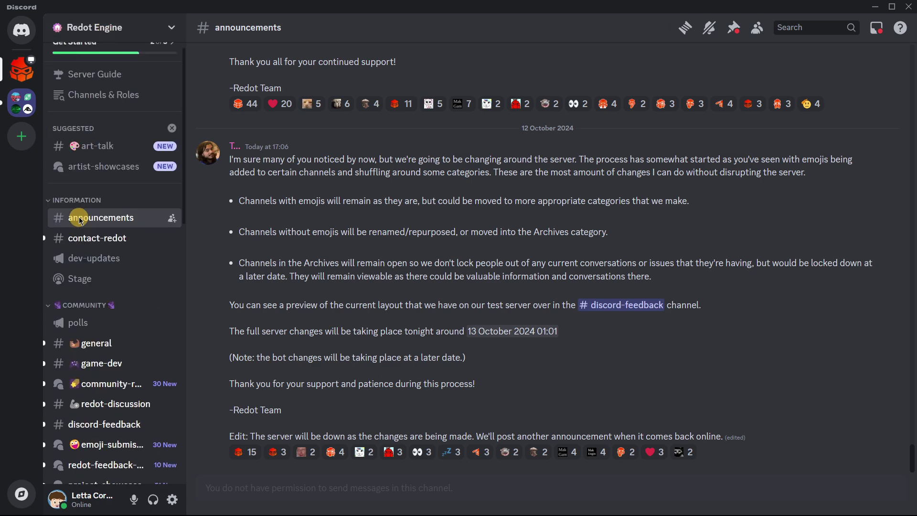
- Open the Redot Engine server menu and scroll through the Server Guide's welcome message and Get Started checklist
click(84, 41)
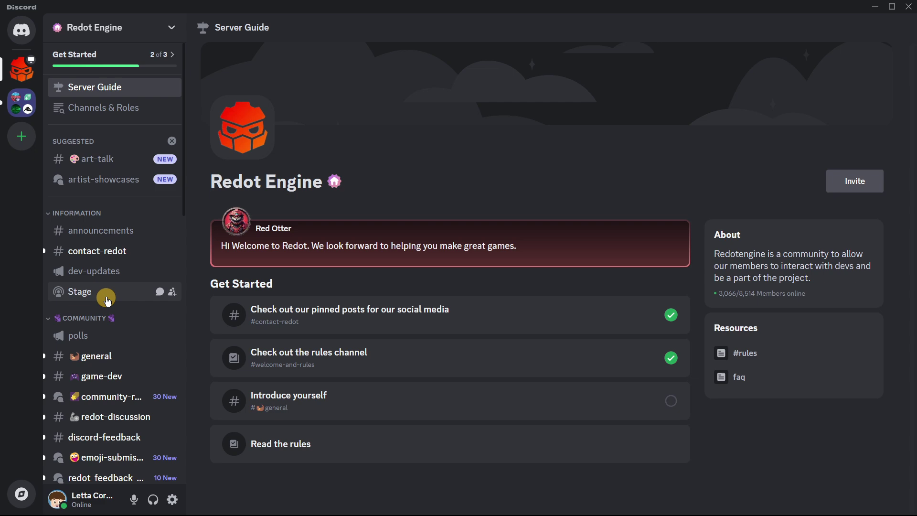
scroll(106, 299, down, 6)
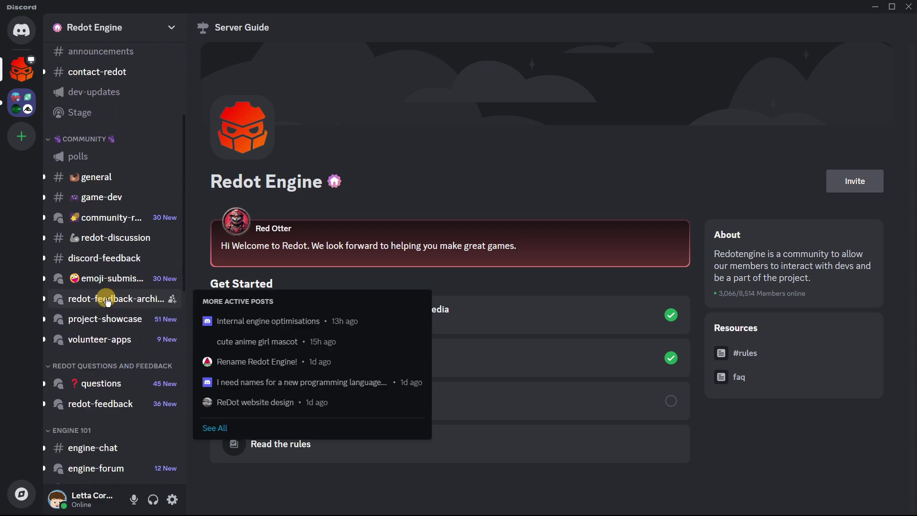
scroll(125, 370, down, 3)
scroll(62, 343, up, 5)
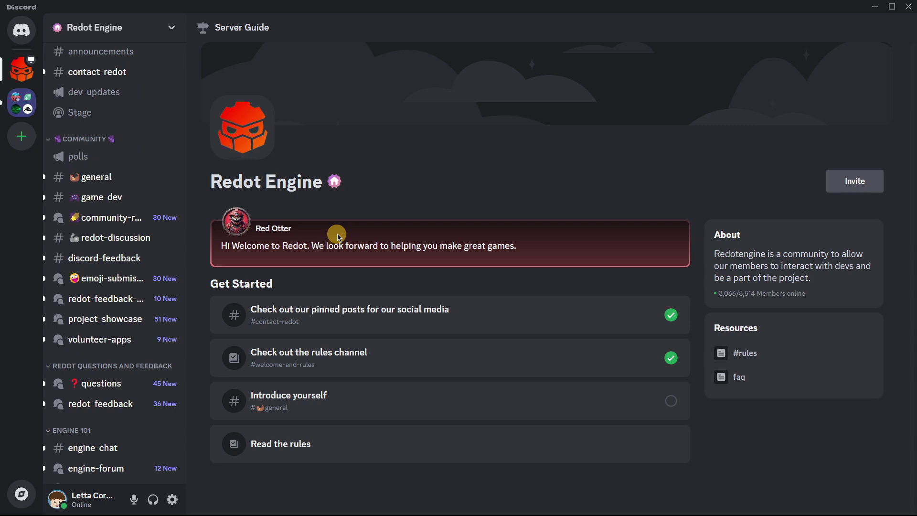
scroll(154, 297, up, 4)
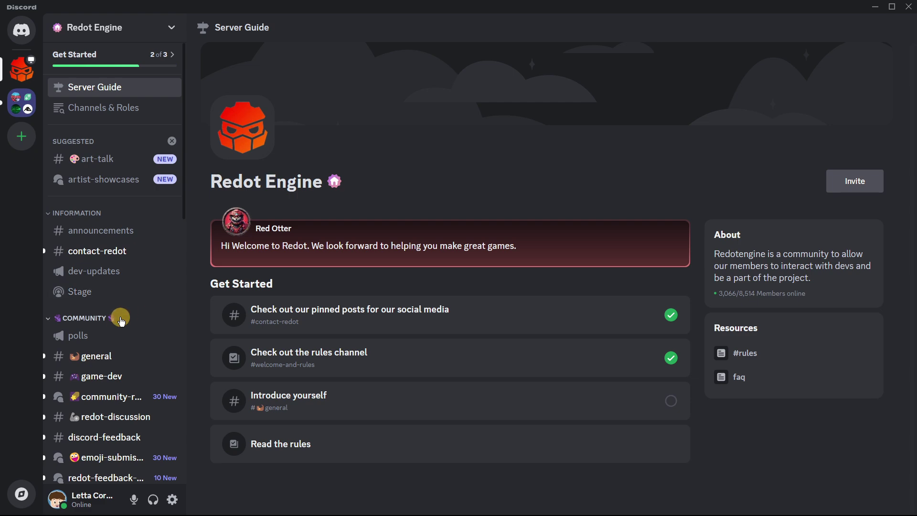
scroll(119, 313, down, 1)
mouse_move(105, 373)
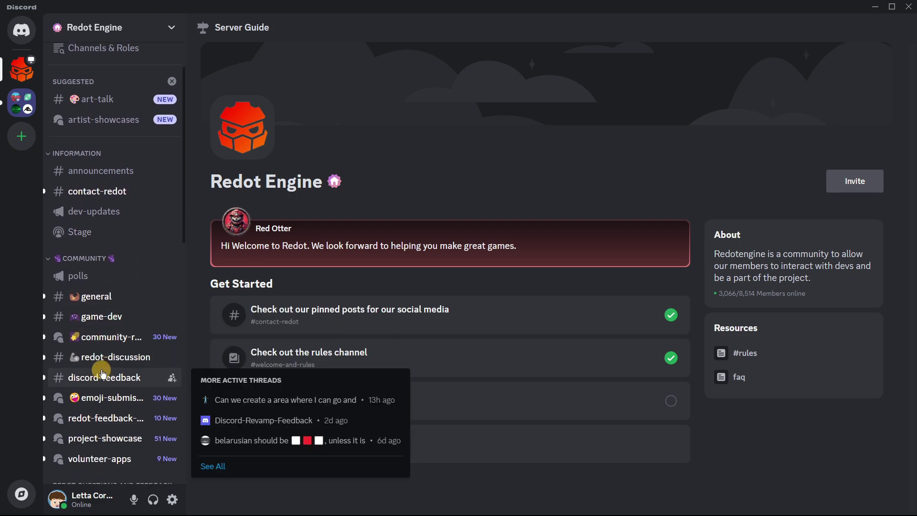